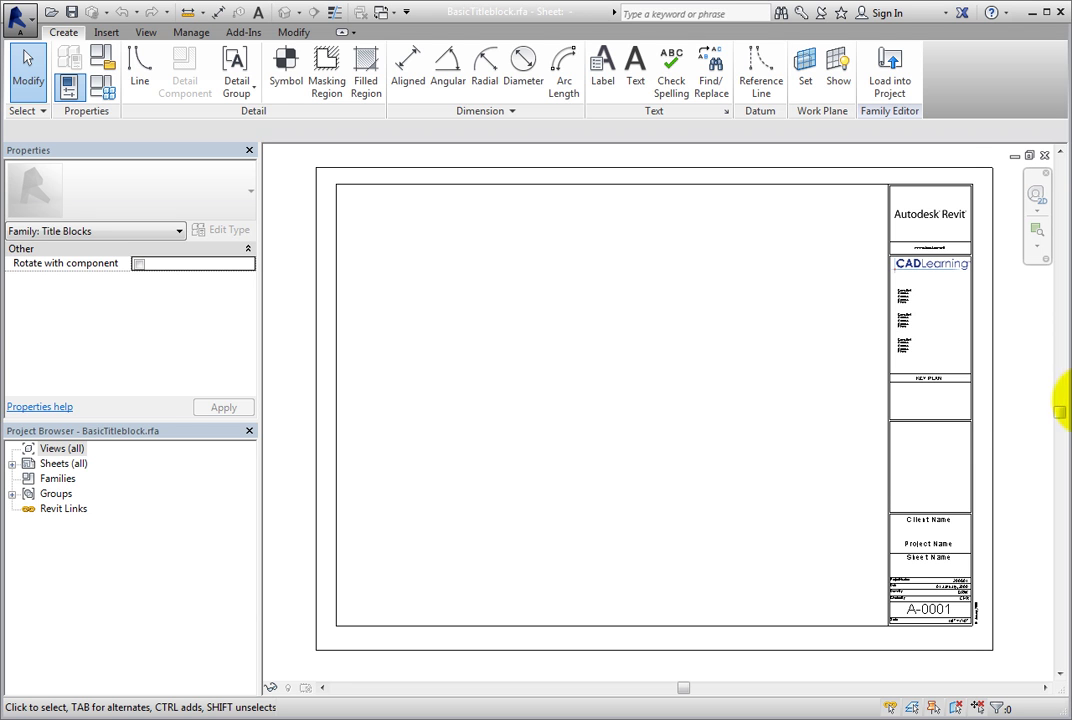
# Draw a closed stepped building outline in the box below KEY PLAN, with 3" top and bottom edges and 1" edges elsewhere.
pyautogui.scroll(5, 985, 404)
pyautogui.scroll(2, 967, 404)
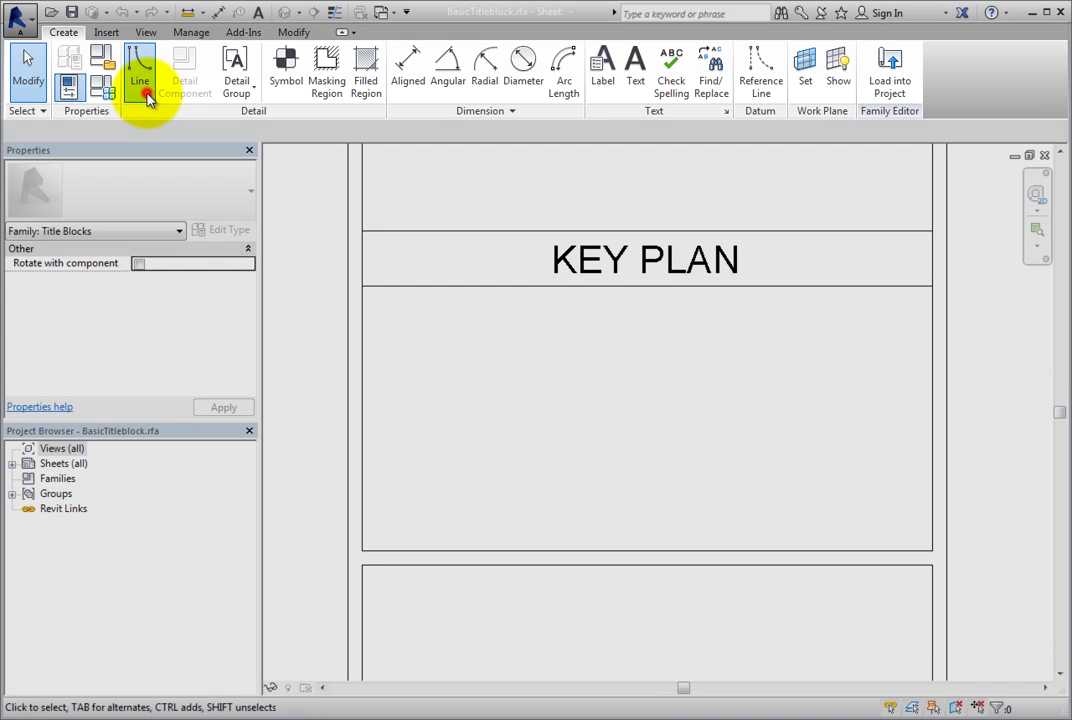
pyautogui.click(146, 96)
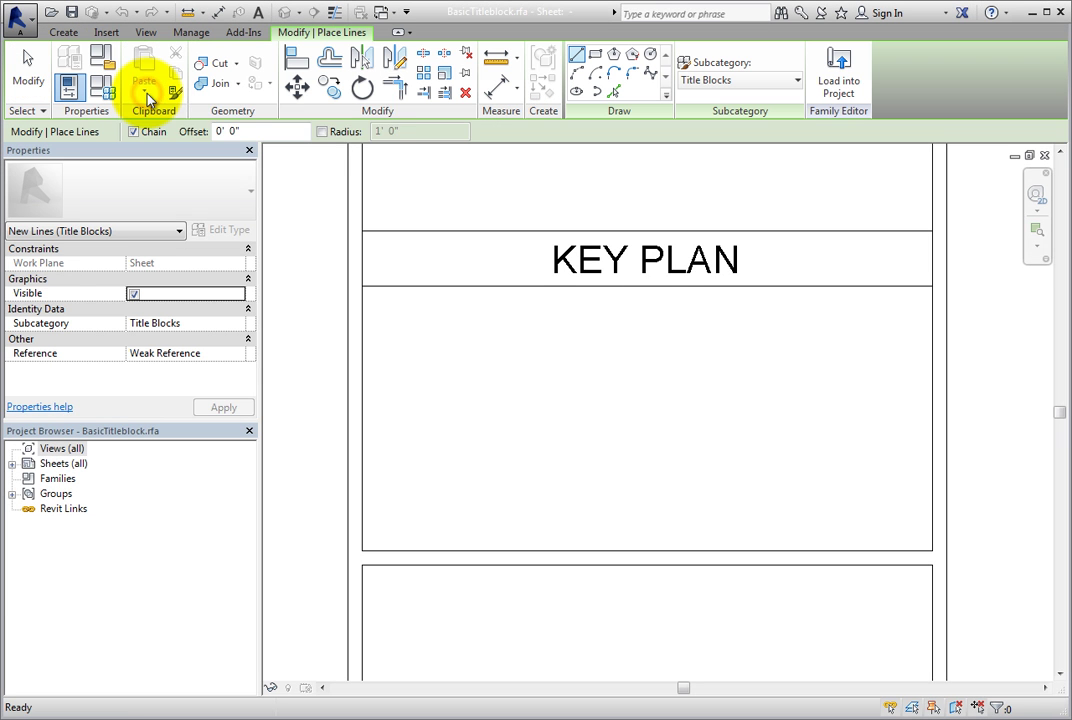
pyautogui.click(389, 305)
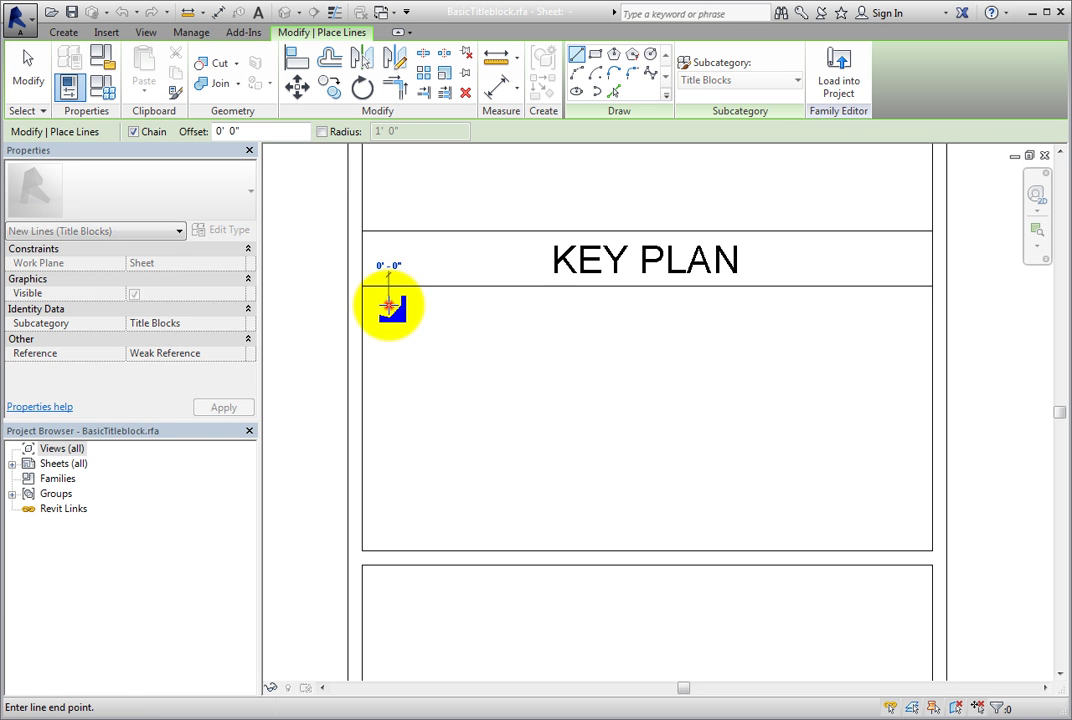
pyautogui.click(389, 418)
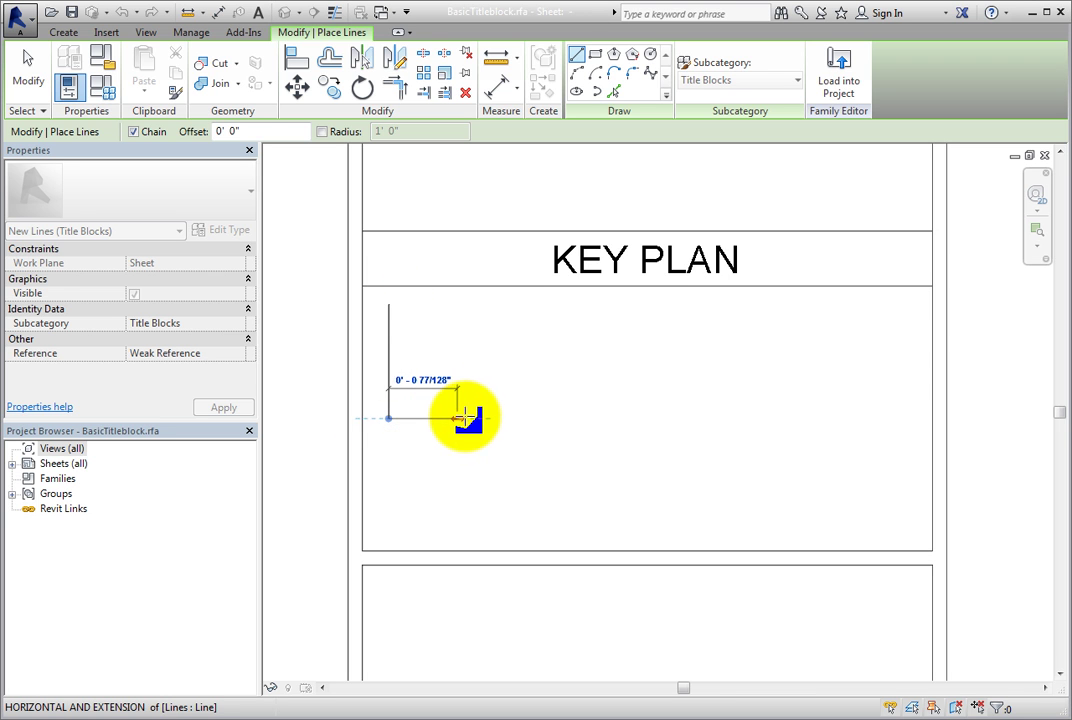
pyautogui.click(502, 418)
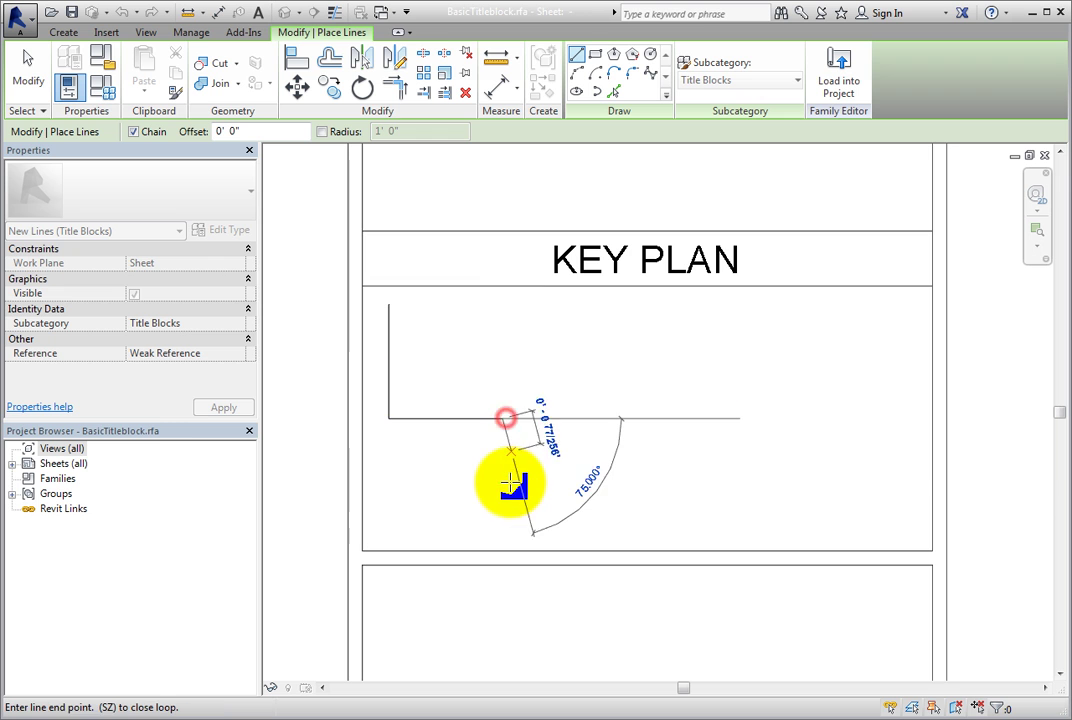
pyautogui.click(502, 531)
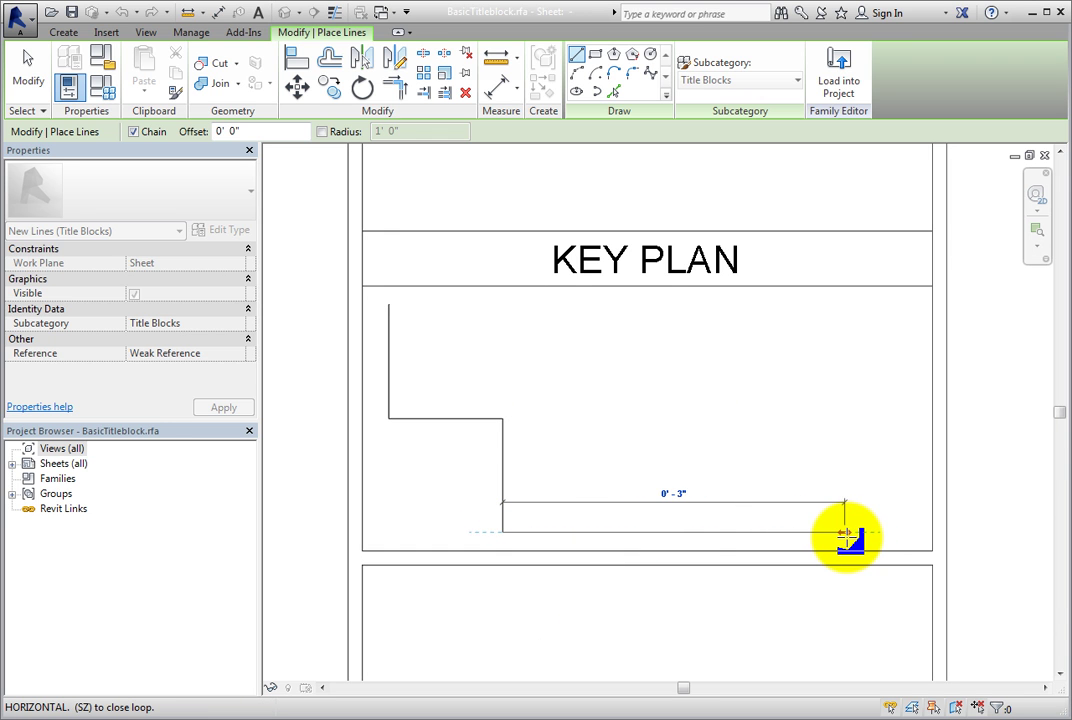
pyautogui.click(845, 532)
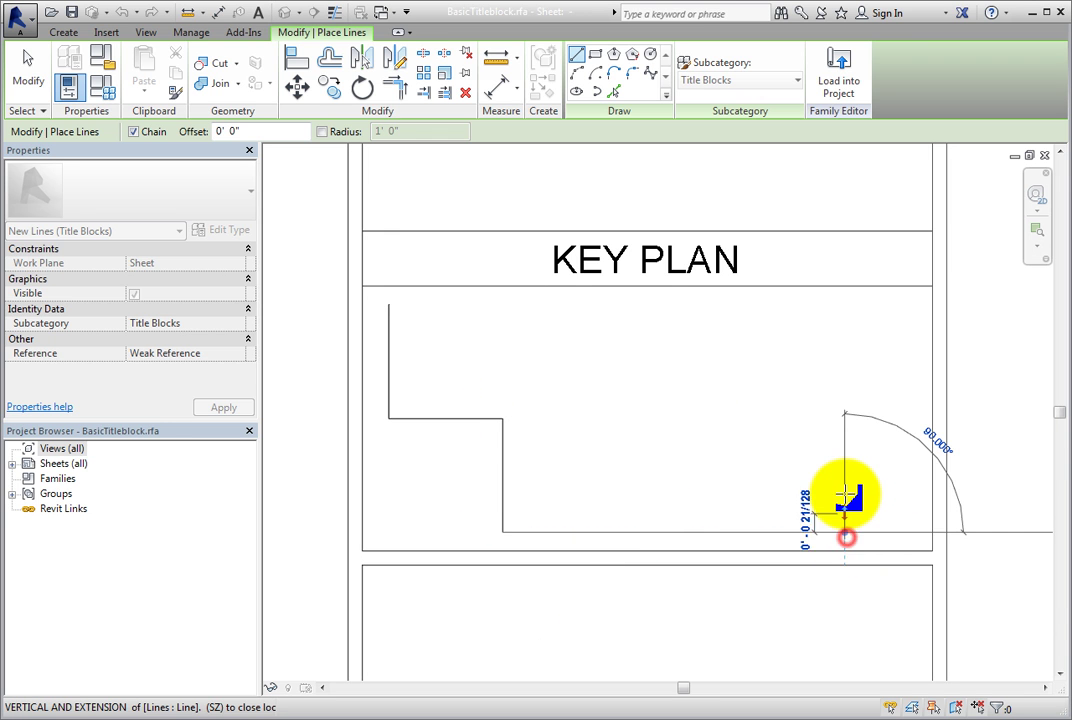
pyautogui.click(845, 419)
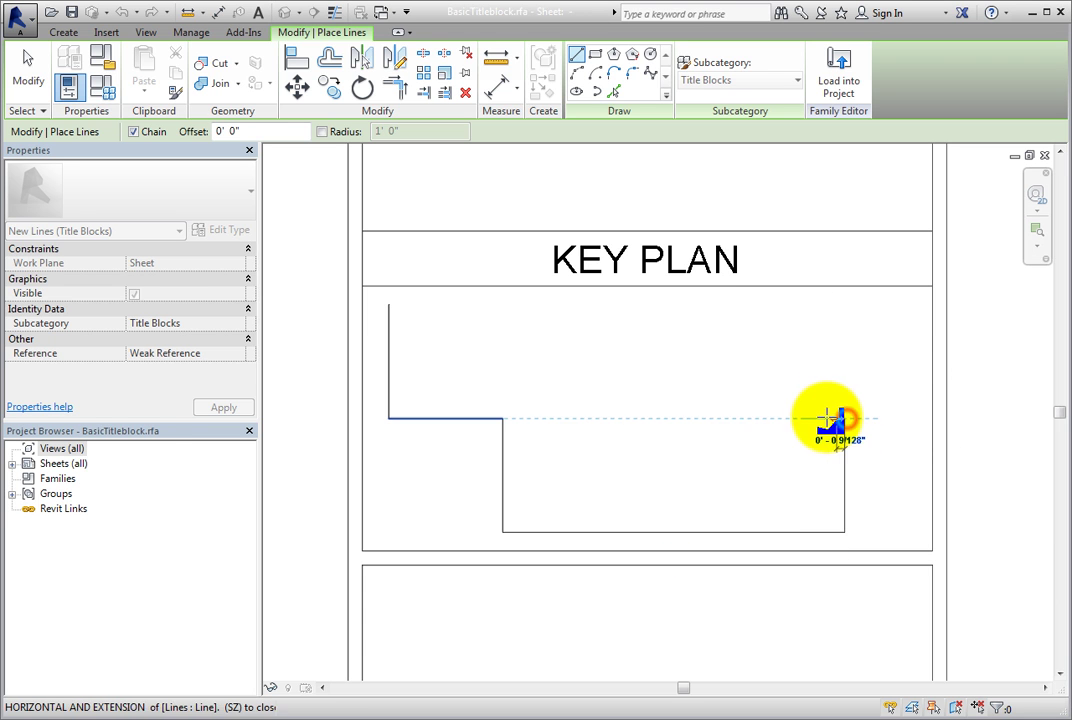
pyautogui.click(730, 418)
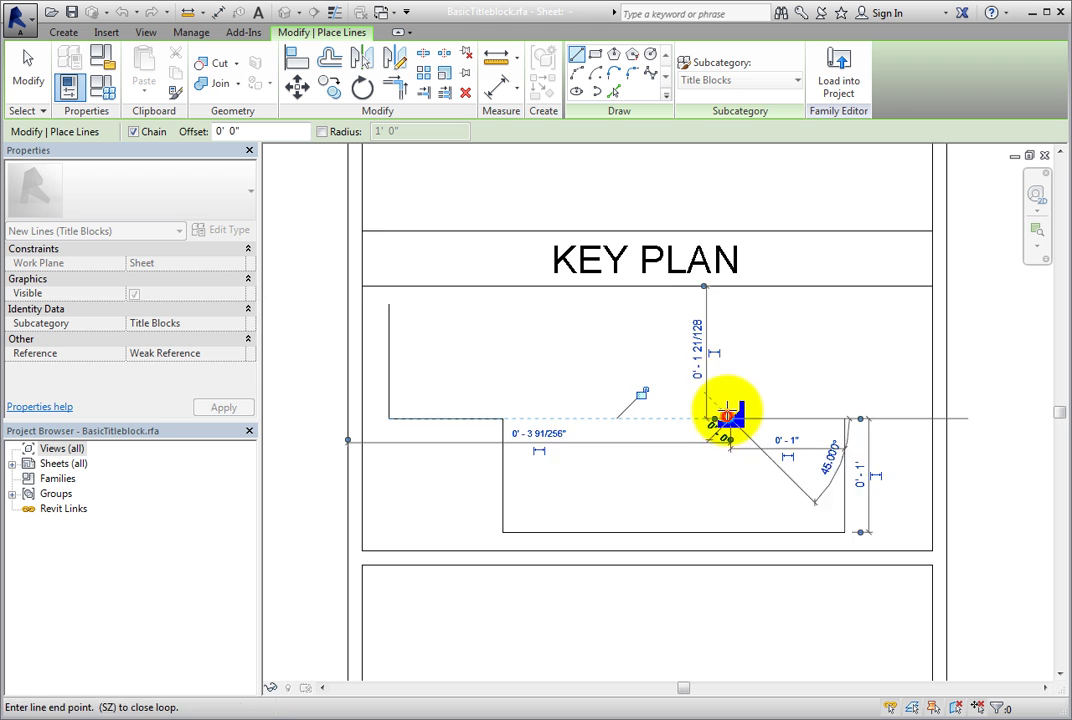
pyautogui.click(730, 305)
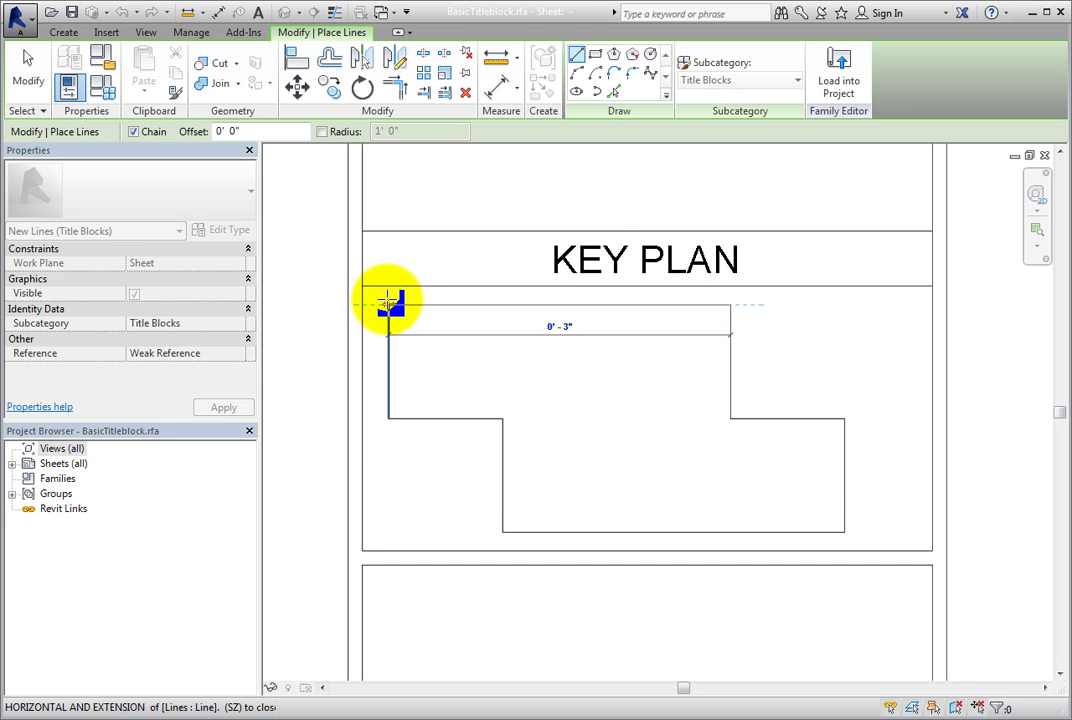
pyautogui.click(388, 305)
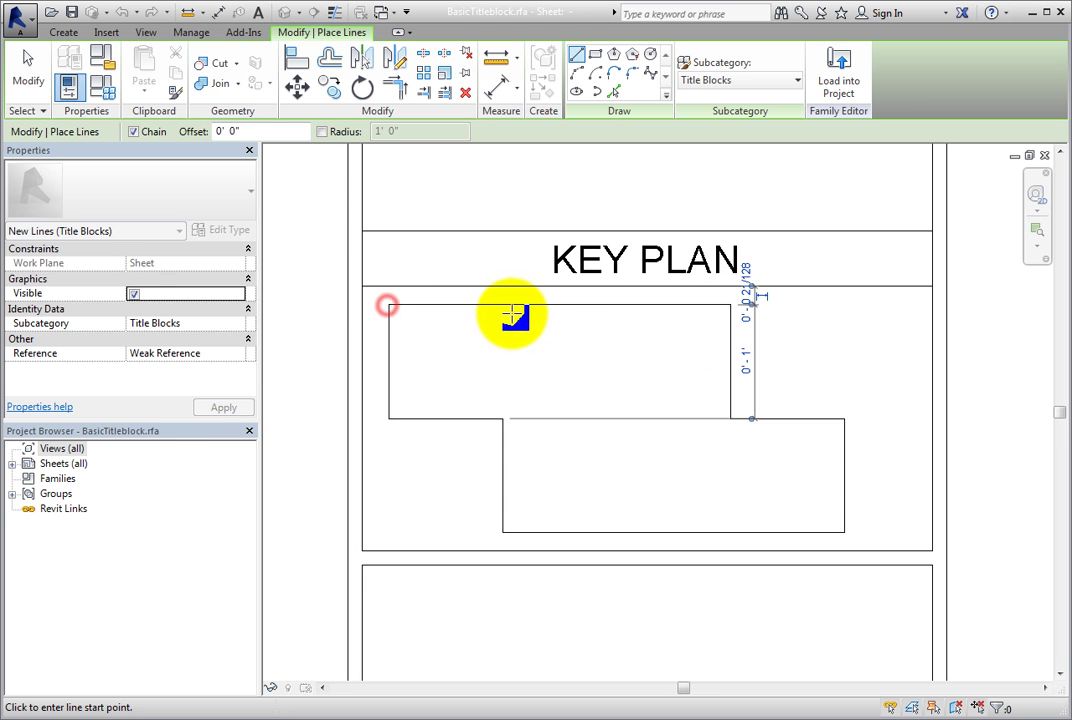
# Divide the outline with a 2" vertical line from top edge to bottom edge, 1" from each inner corner.
pyautogui.click(601, 305)
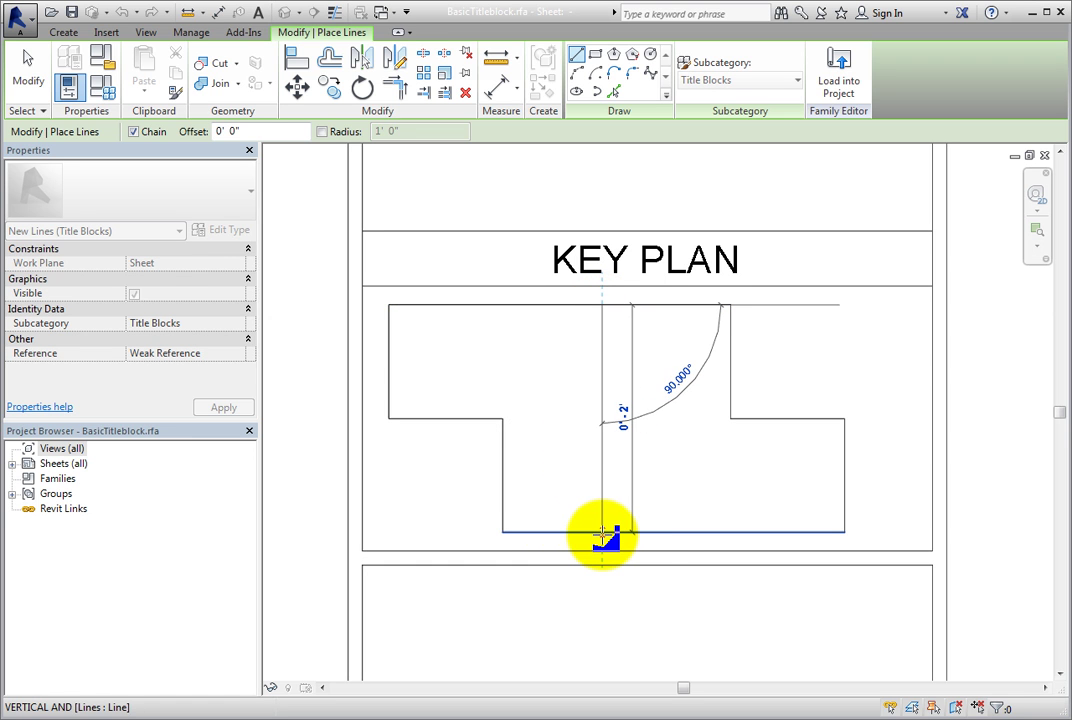
pyautogui.press('Escape')
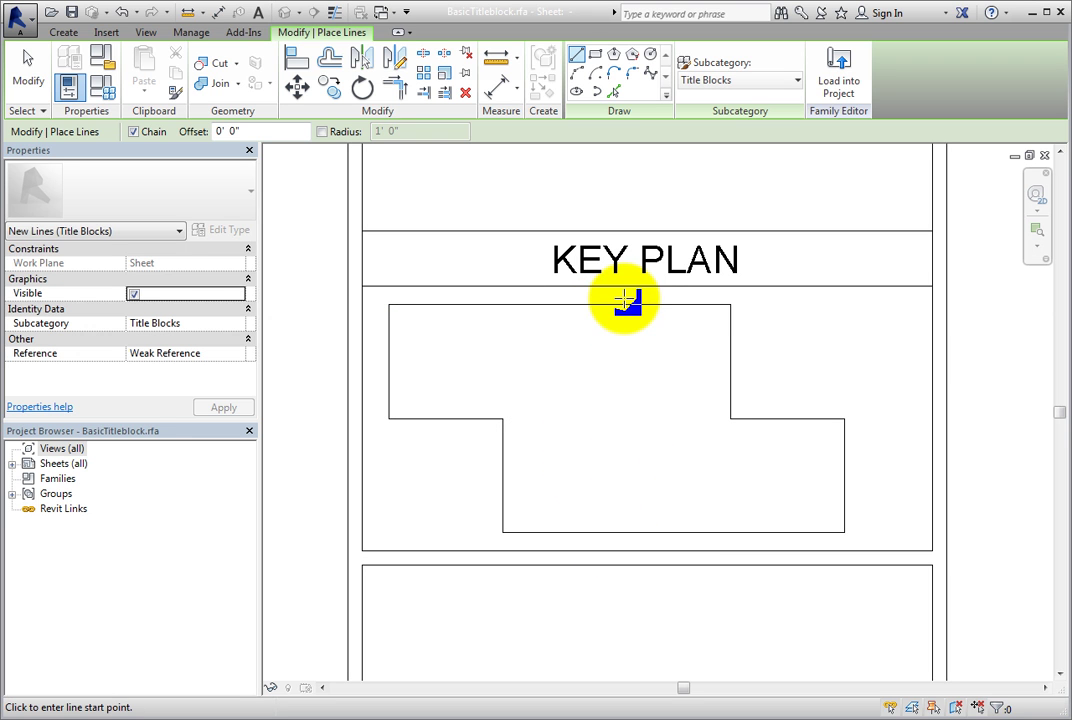
pyautogui.click(620, 305)
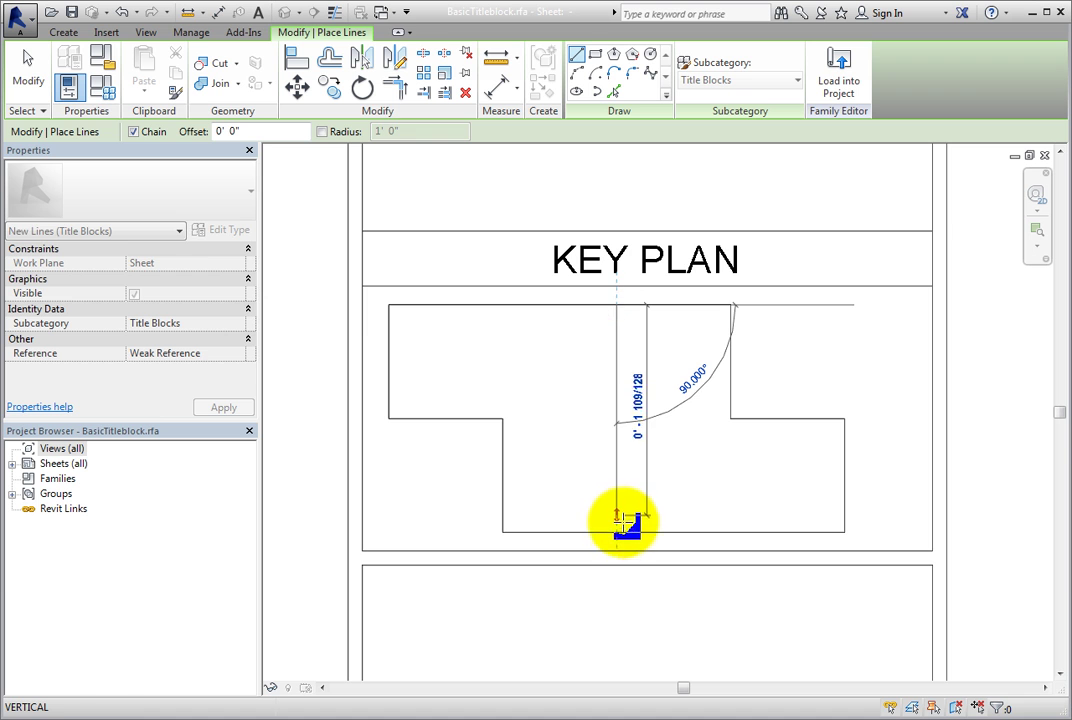
pyautogui.click(616, 531)
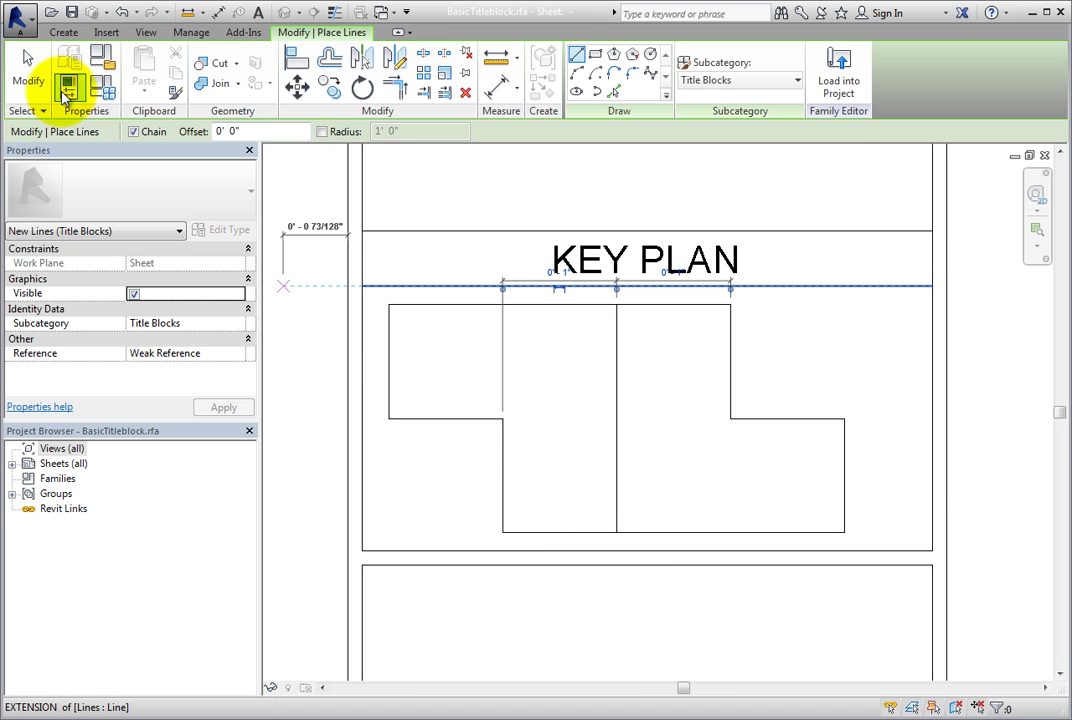
pyautogui.click(34, 76)
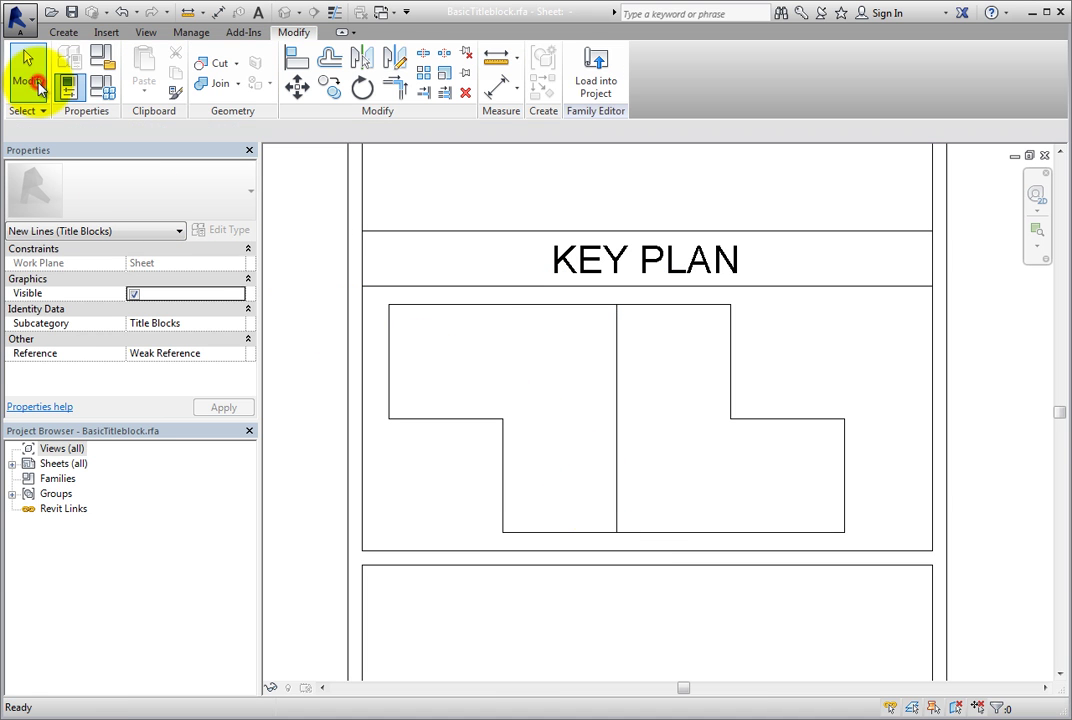
# Create a filled region whose boundary traces the left half of the key plan outline up to the dividing line.
pyautogui.click(60, 32)
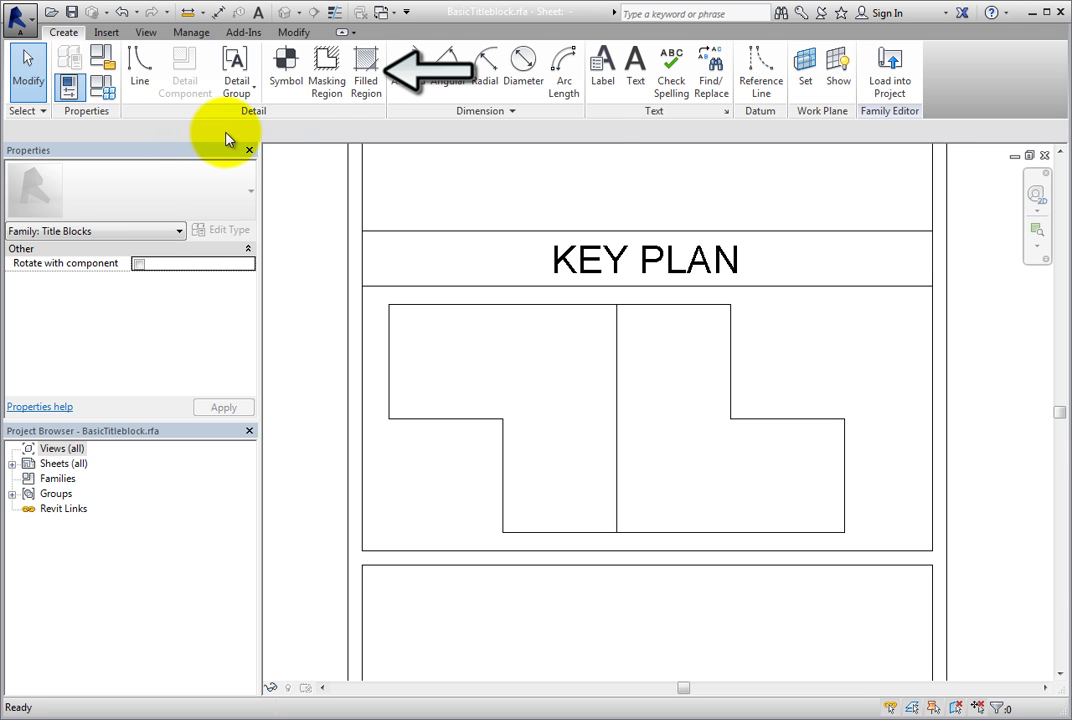
pyautogui.click(360, 100)
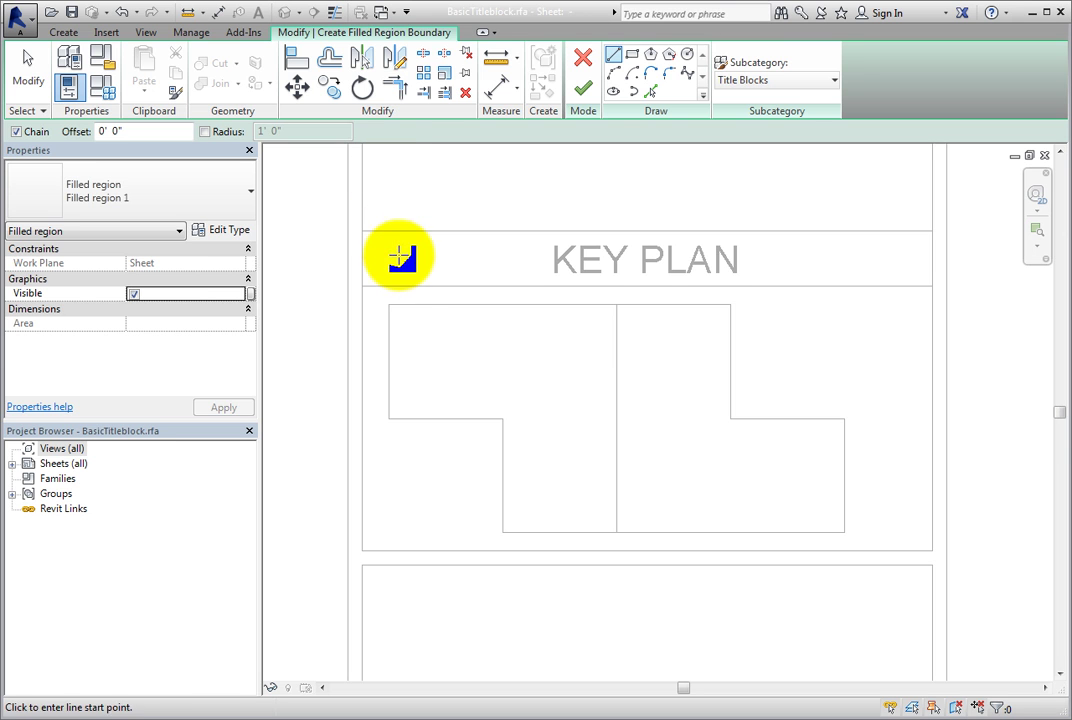
pyautogui.click(392, 306)
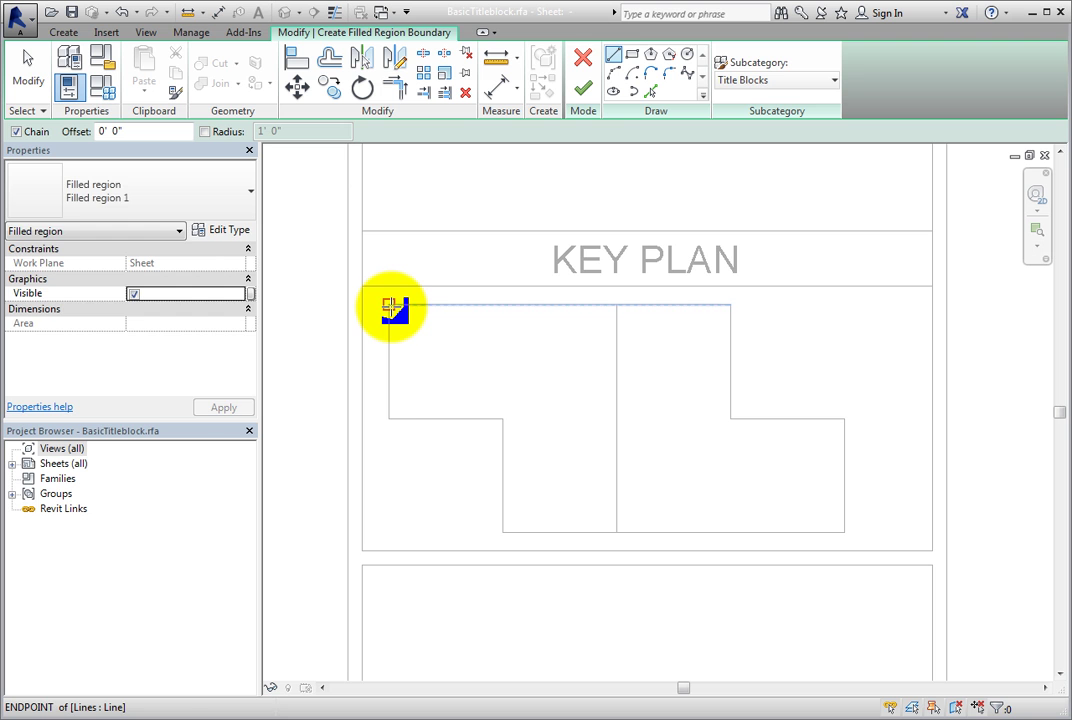
pyautogui.click(392, 306)
pyautogui.click(391, 419)
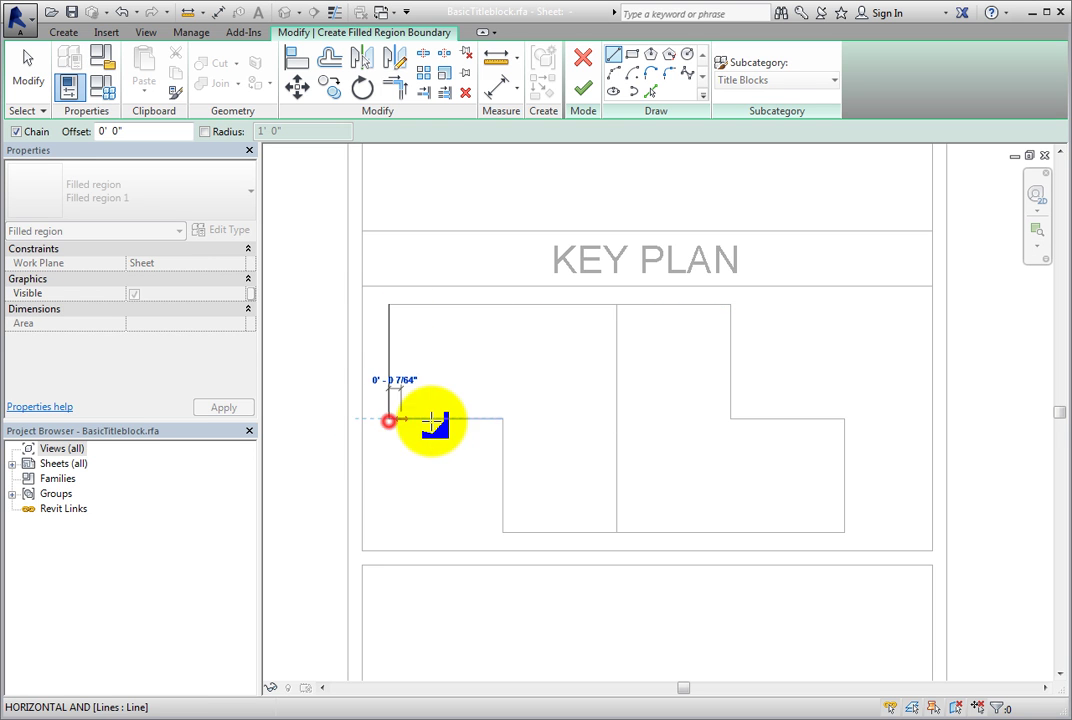
pyautogui.click(502, 419)
pyautogui.click(503, 533)
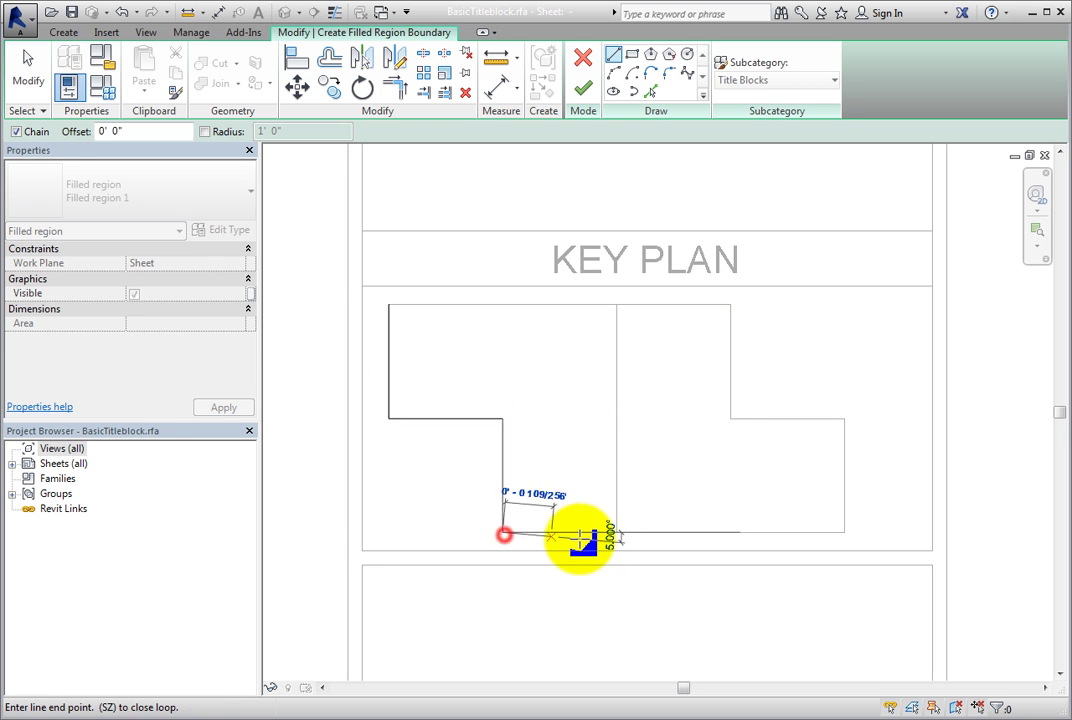
pyautogui.click(616, 533)
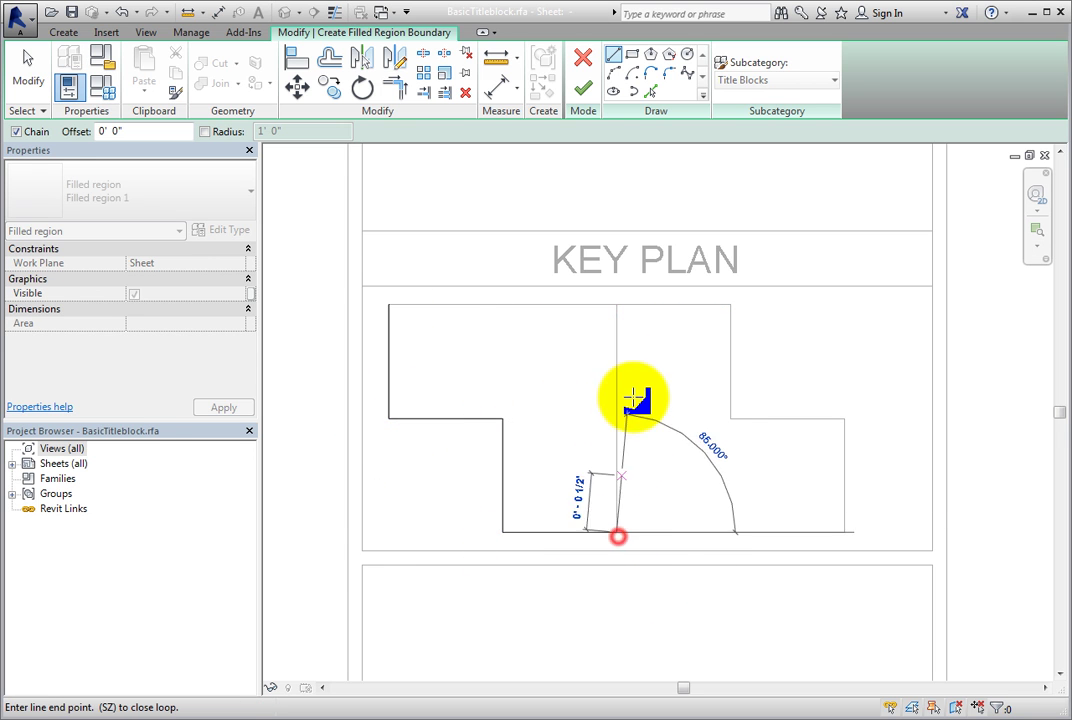
pyautogui.click(616, 305)
pyautogui.click(390, 306)
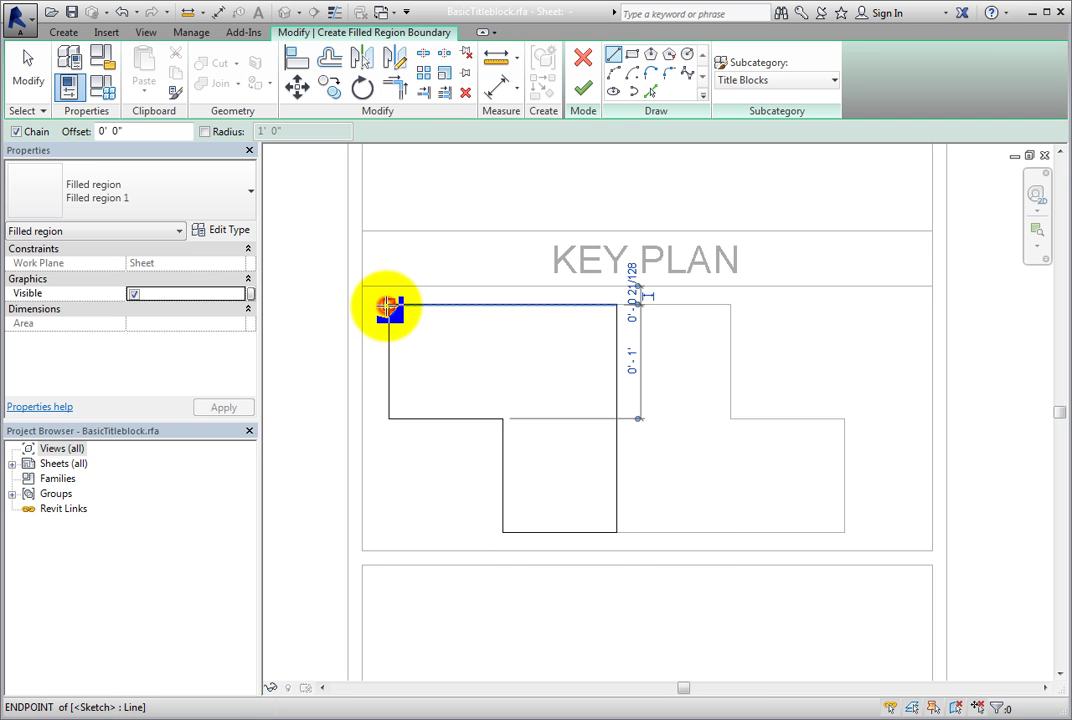
pyautogui.click(584, 93)
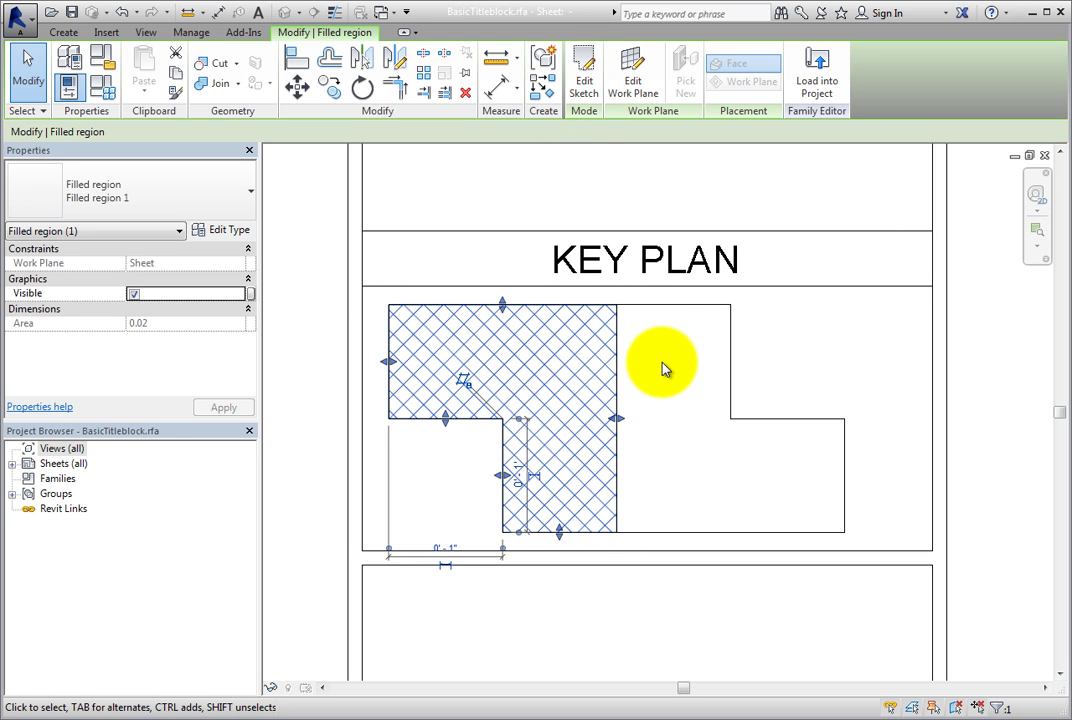
# Create a similar filled region whose boundary traces the right half of the key plan outline.
pyautogui.rightClick(516, 263)
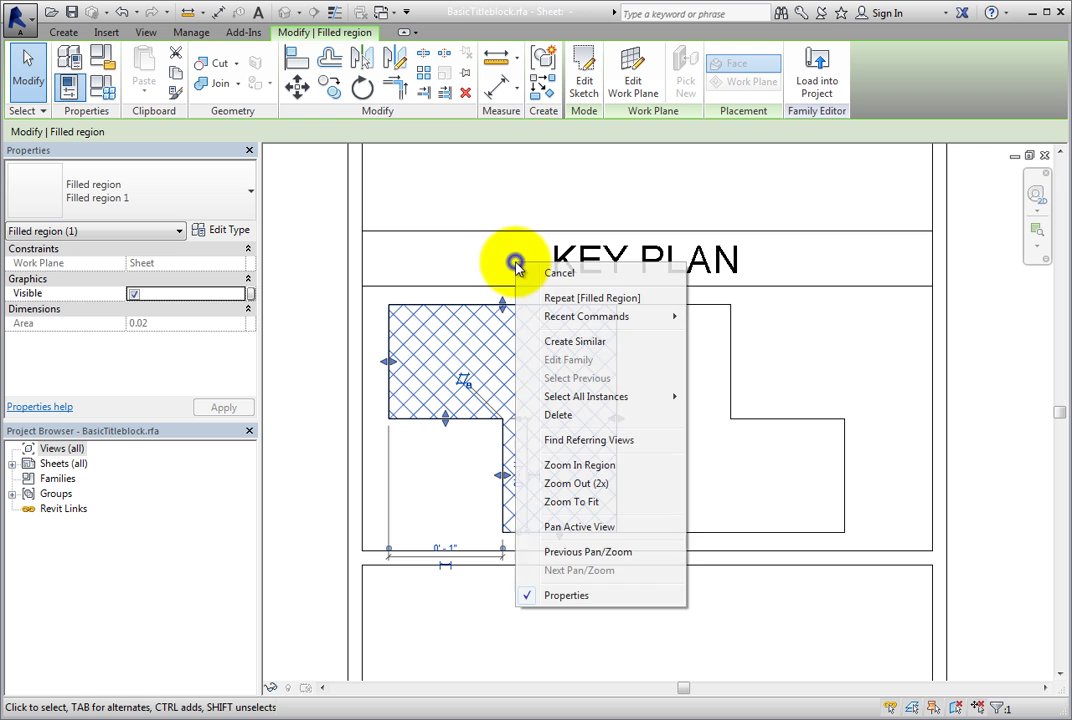
pyautogui.click(600, 341)
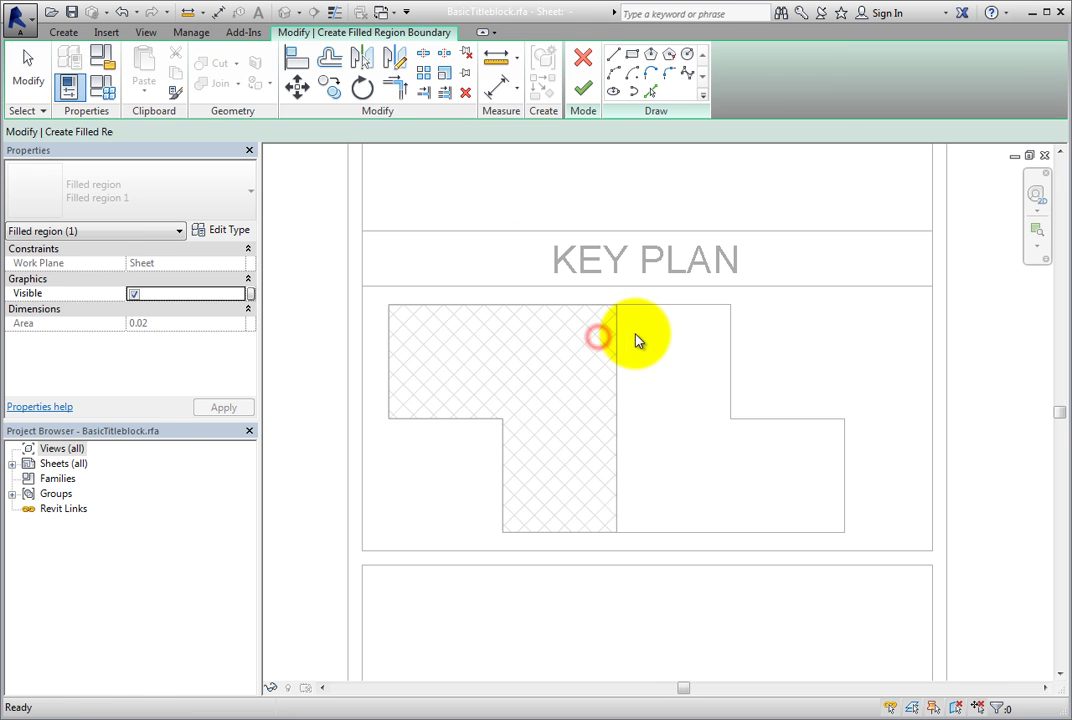
pyautogui.click(618, 305)
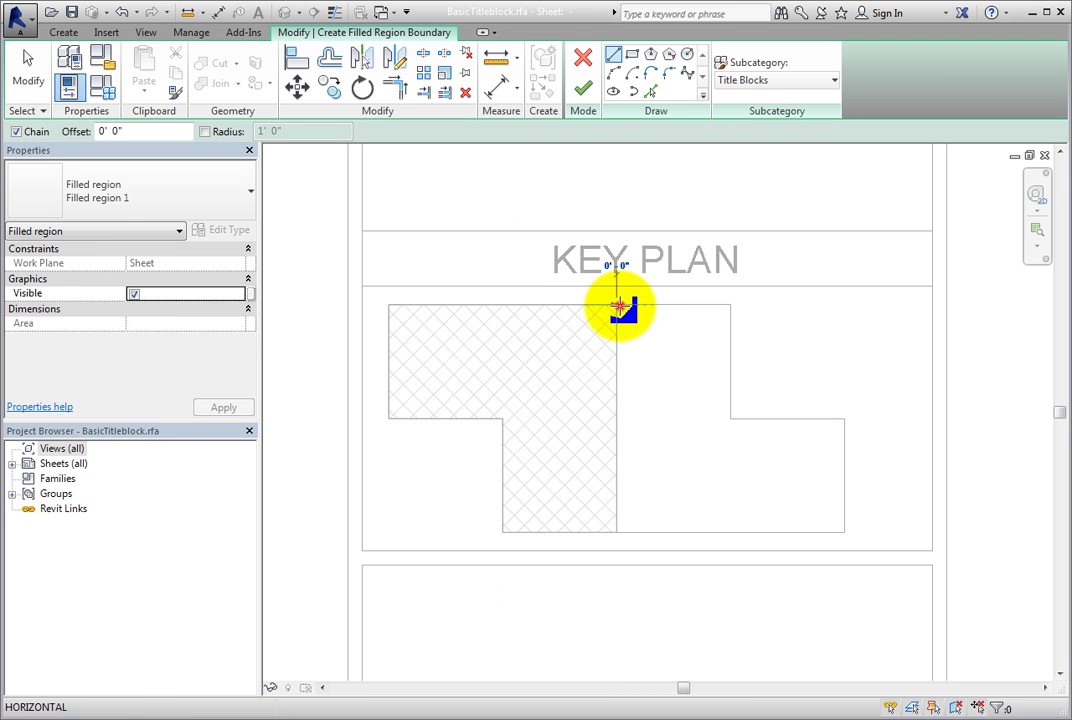
pyautogui.click(618, 532)
pyautogui.click(845, 532)
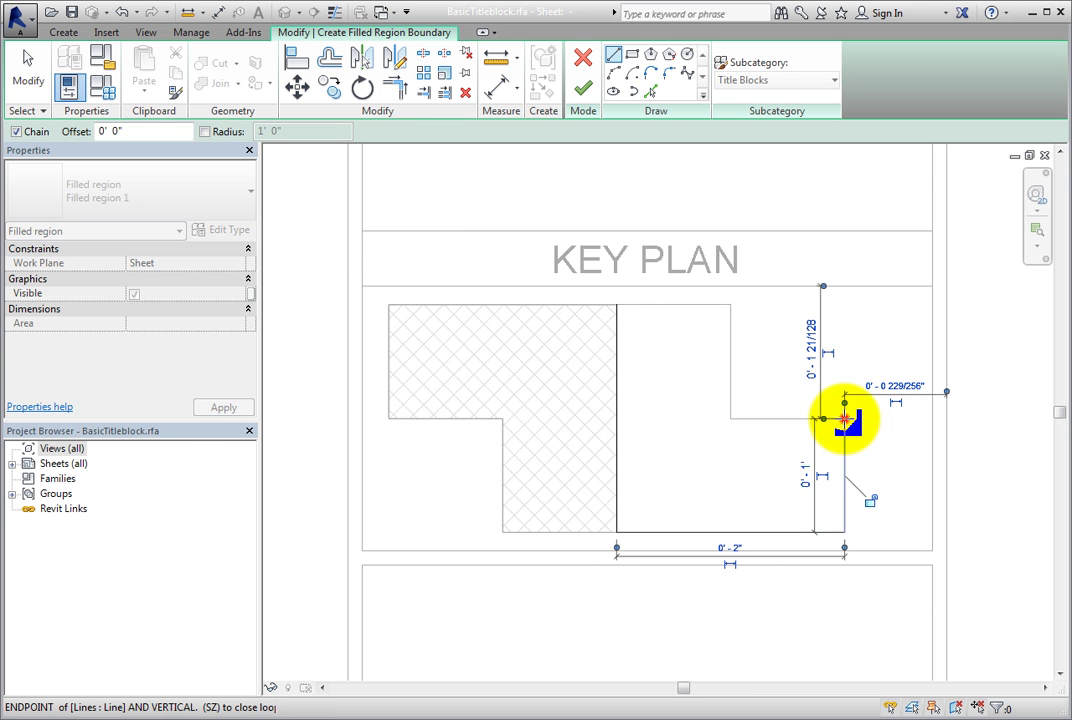
pyautogui.click(845, 418)
pyautogui.click(731, 418)
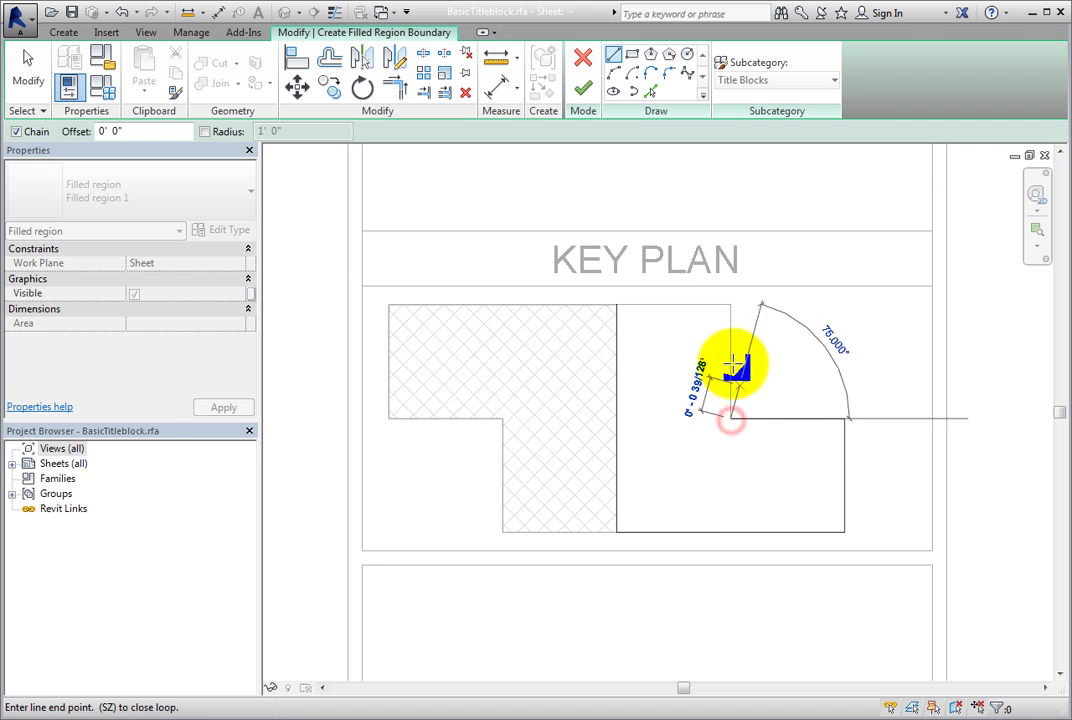
pyautogui.click(731, 305)
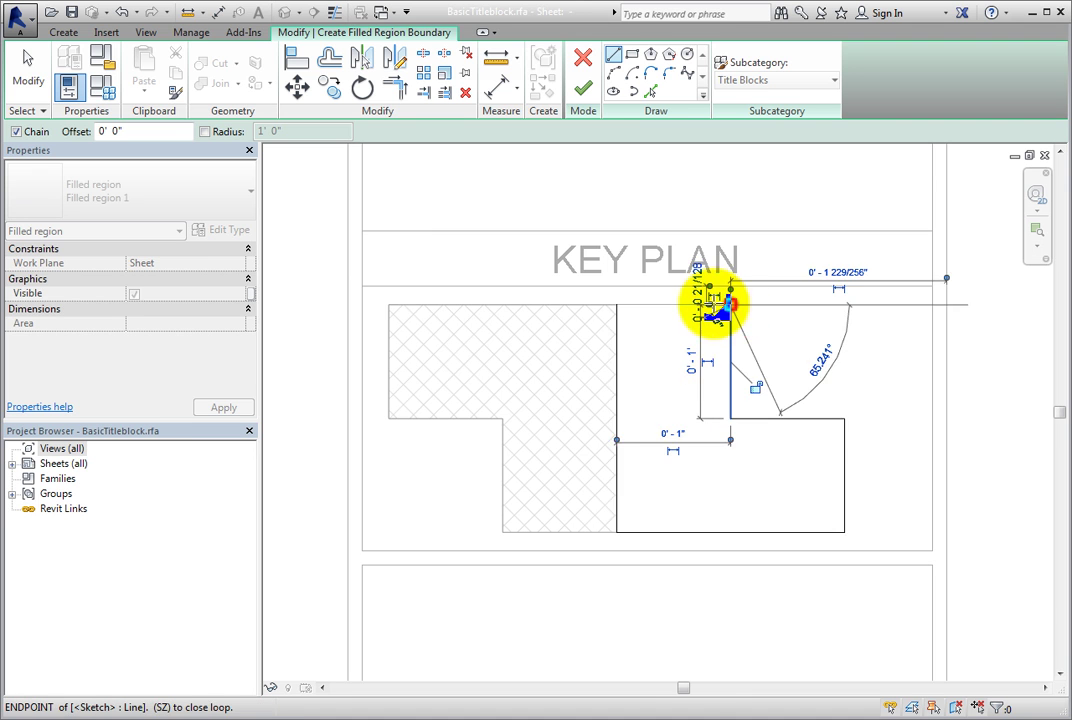
pyautogui.click(617, 306)
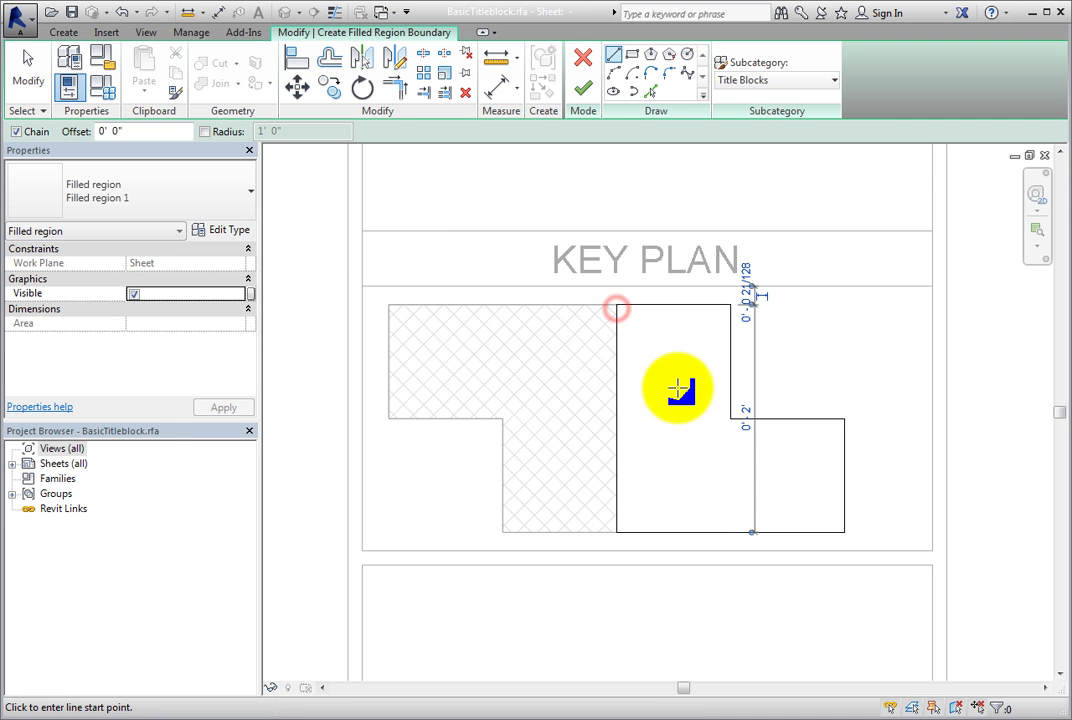
pyautogui.click(585, 92)
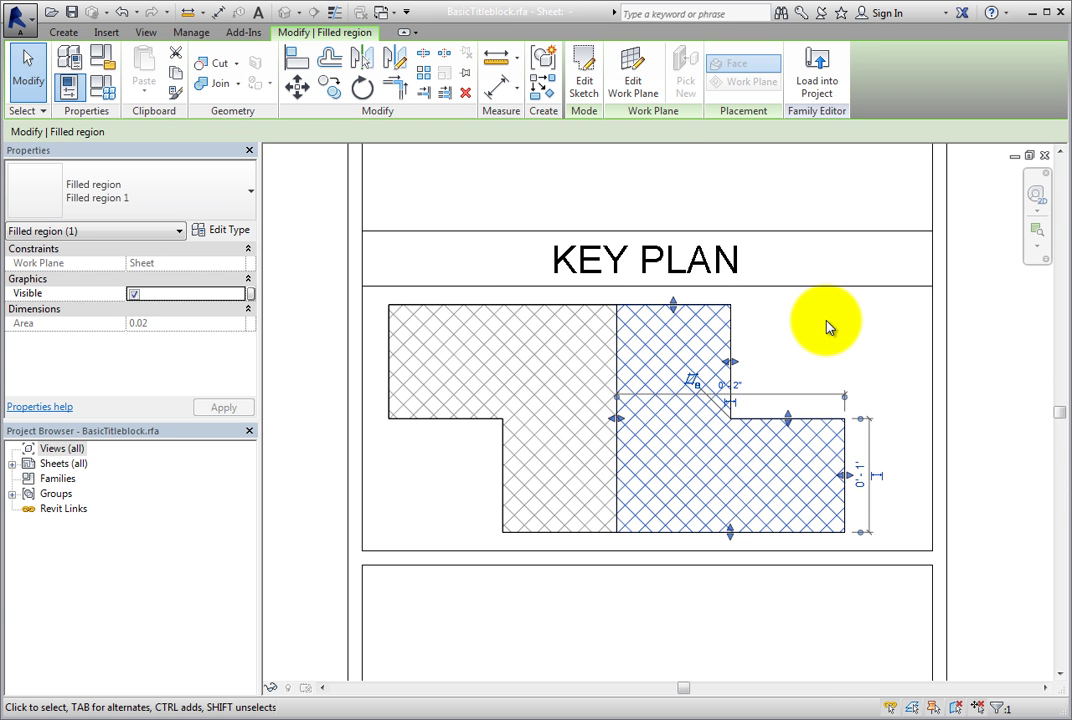
pyautogui.click(851, 341)
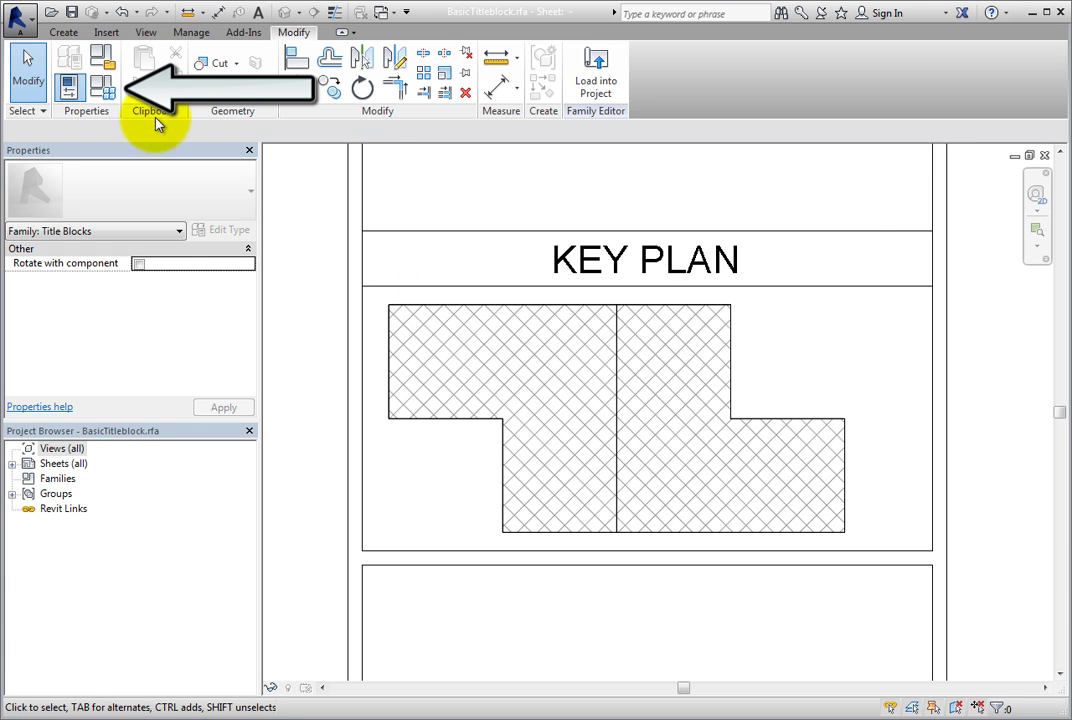
# Add a Yes/No instance family parameter named Area A, grouped under Visibility, to the title block family.
pyautogui.click(105, 92)
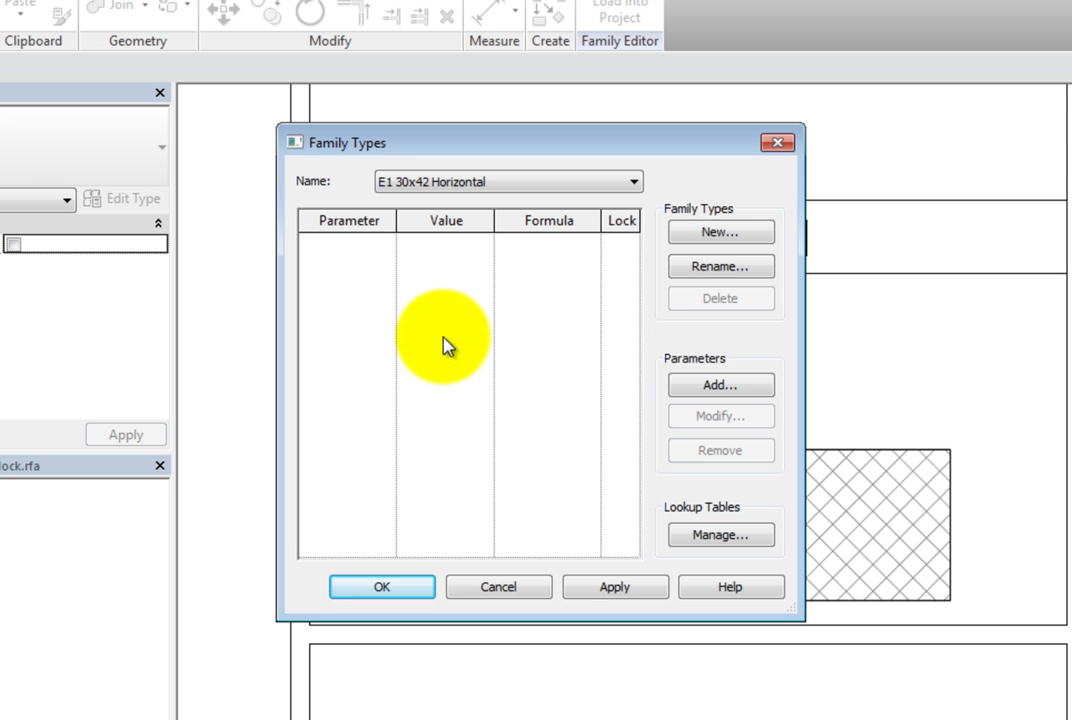
pyautogui.click(745, 391)
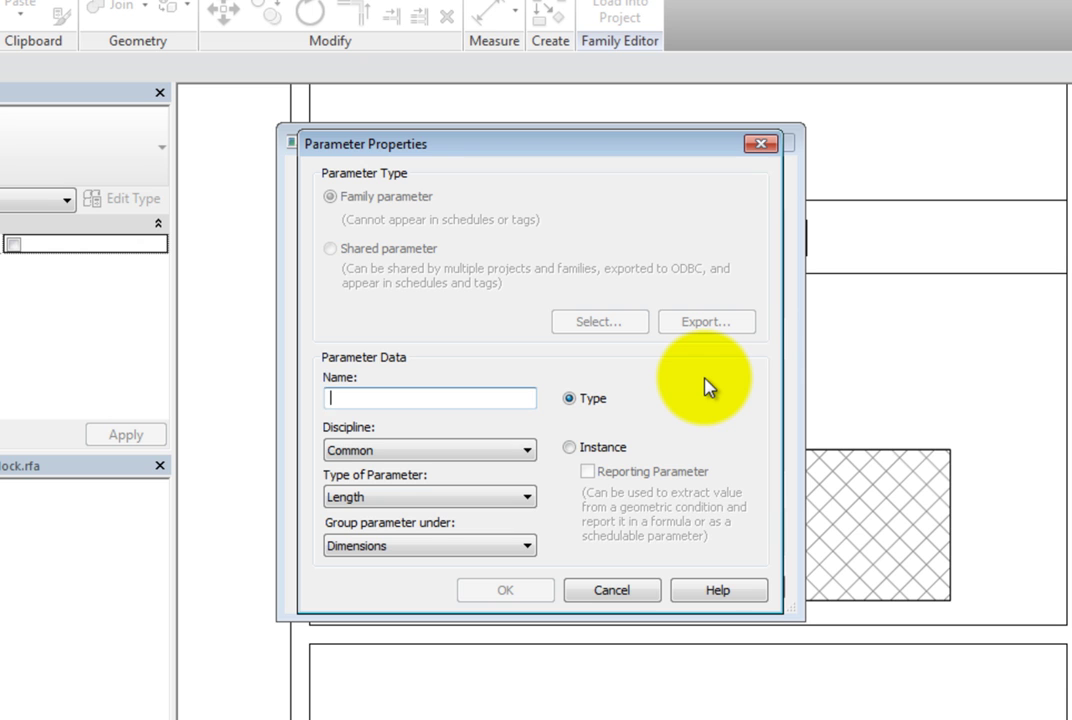
pyautogui.write('Area A')
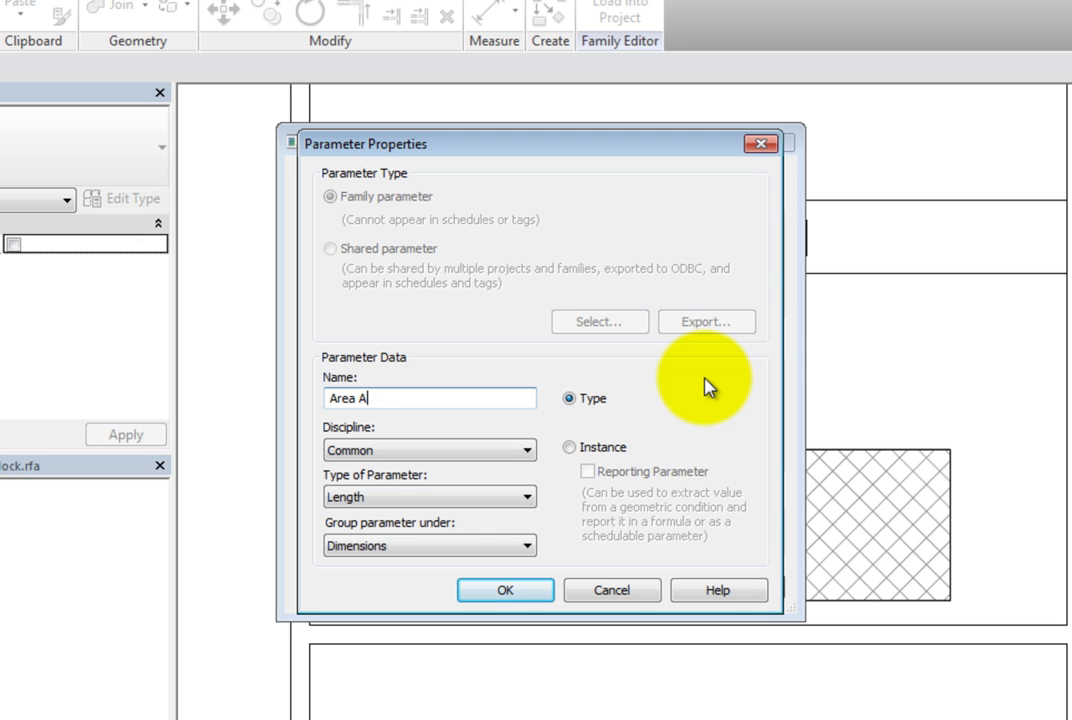
pyautogui.click(523, 451)
pyautogui.click(521, 451)
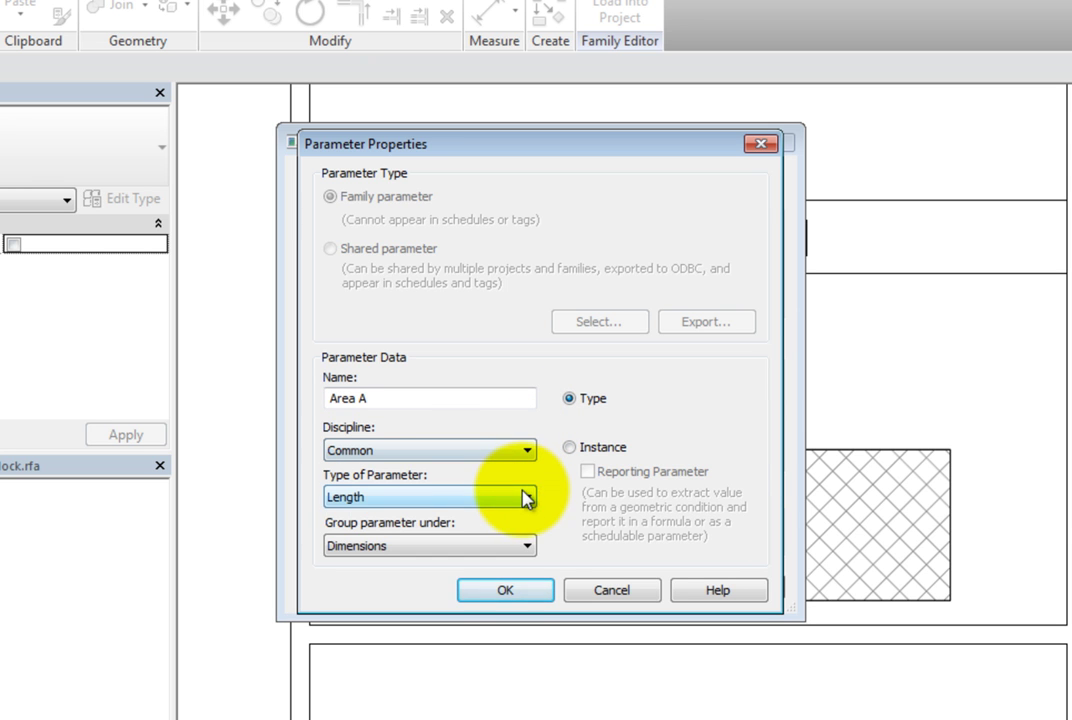
pyautogui.click(522, 497)
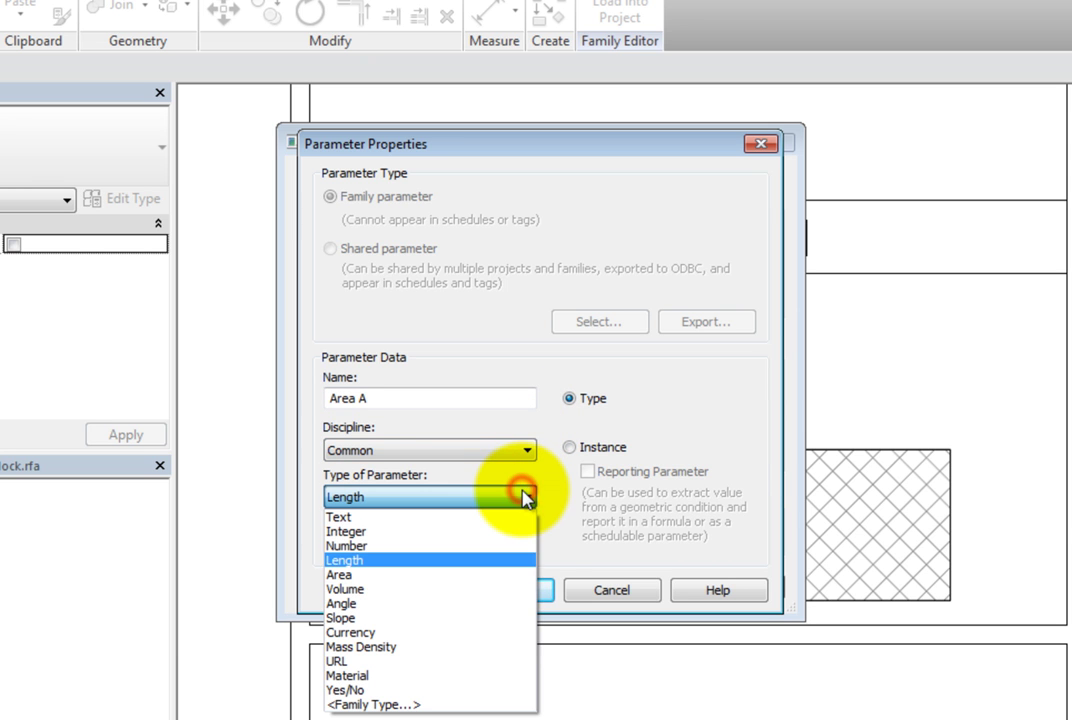
pyautogui.click(519, 692)
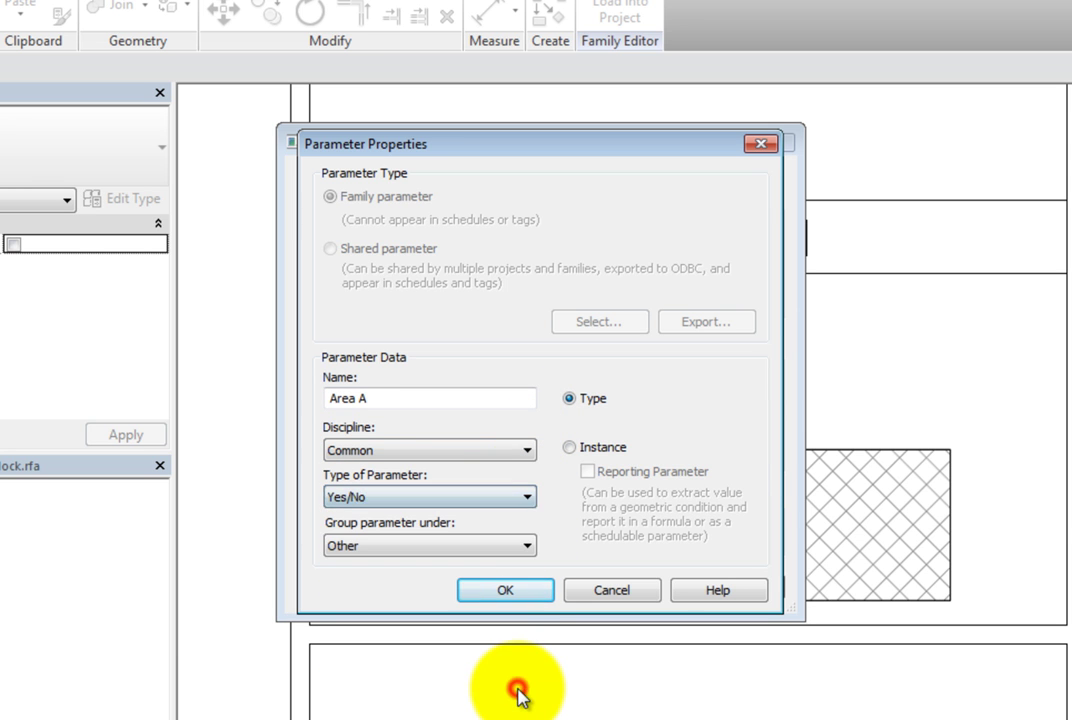
pyautogui.click(519, 549)
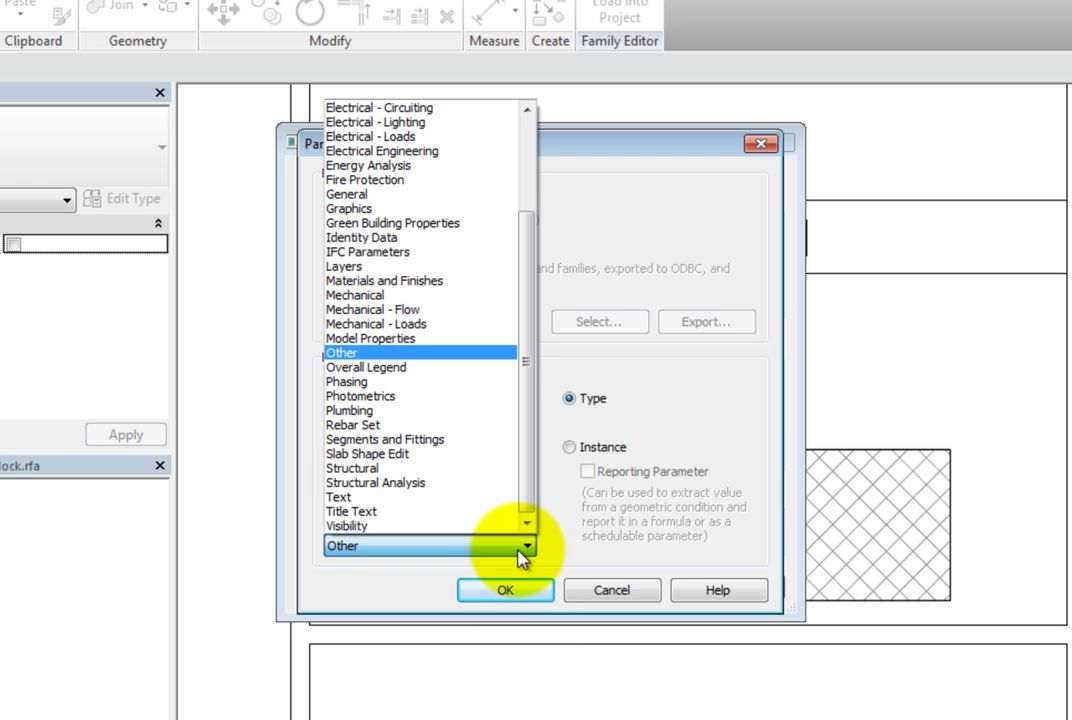
pyautogui.click(501, 526)
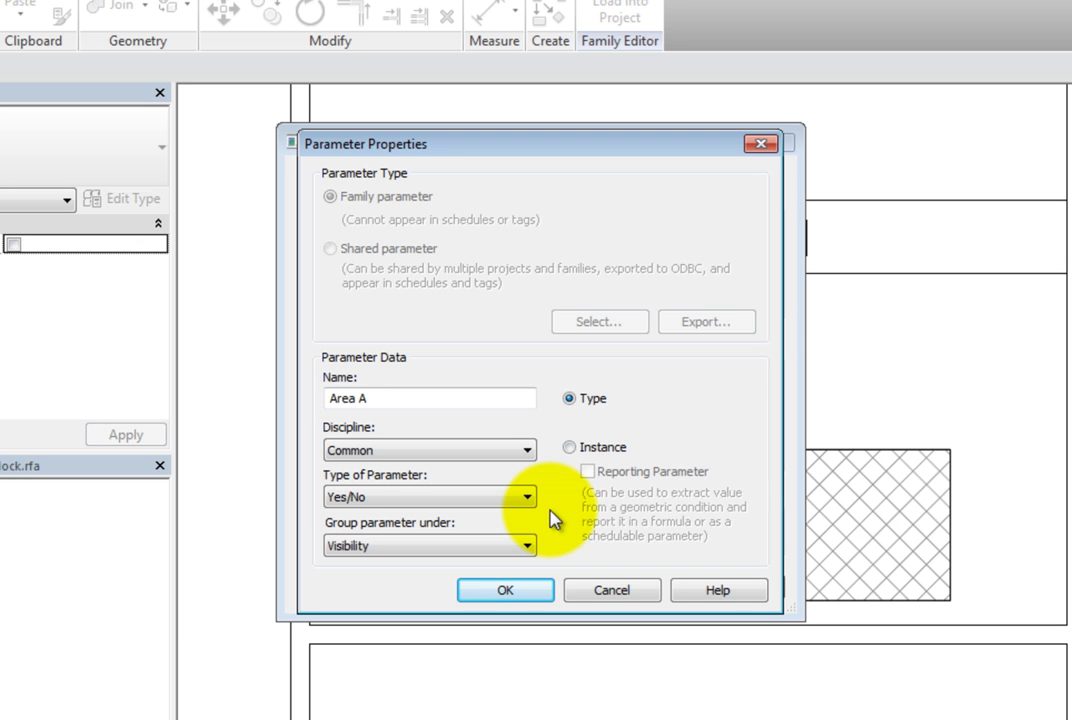
pyautogui.click(570, 448)
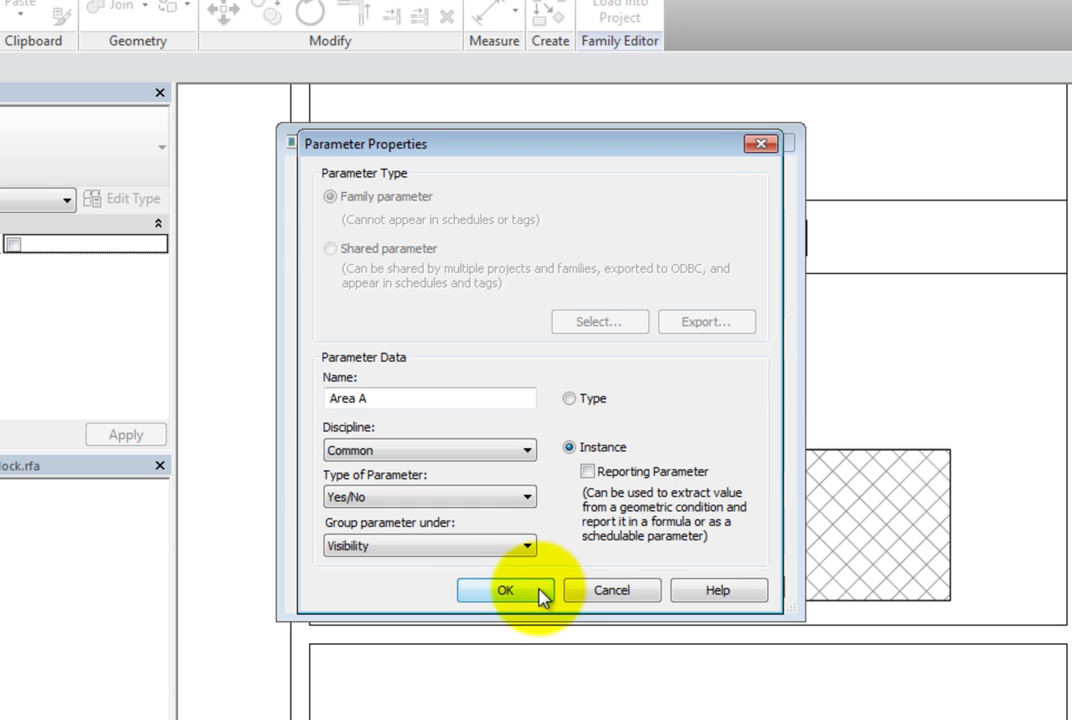
pyautogui.click(540, 590)
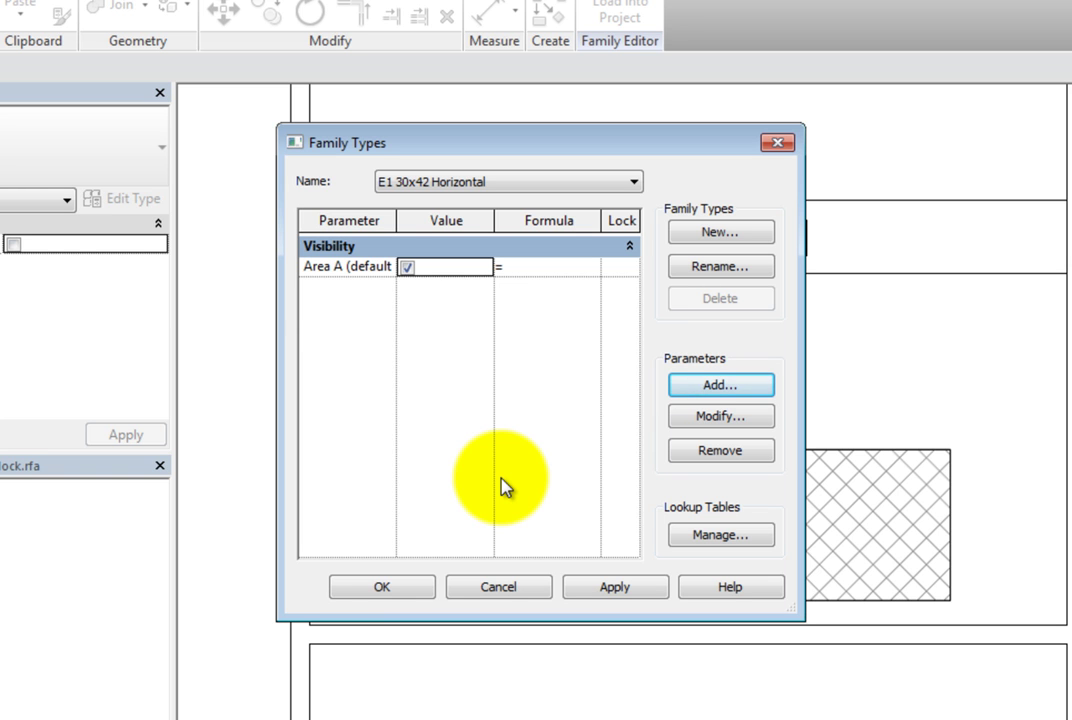
# Add a second Yes/No instance parameter named Area B, grouped under Visibility, and accept the family types.
pyautogui.click(750, 389)
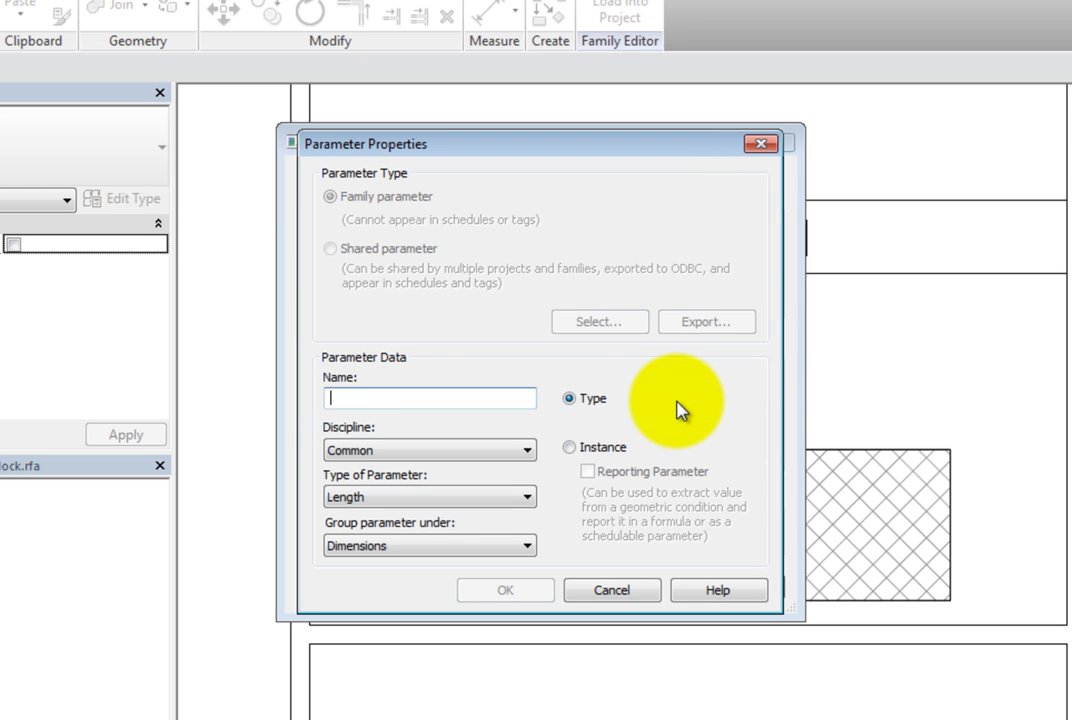
pyautogui.write('Area B')
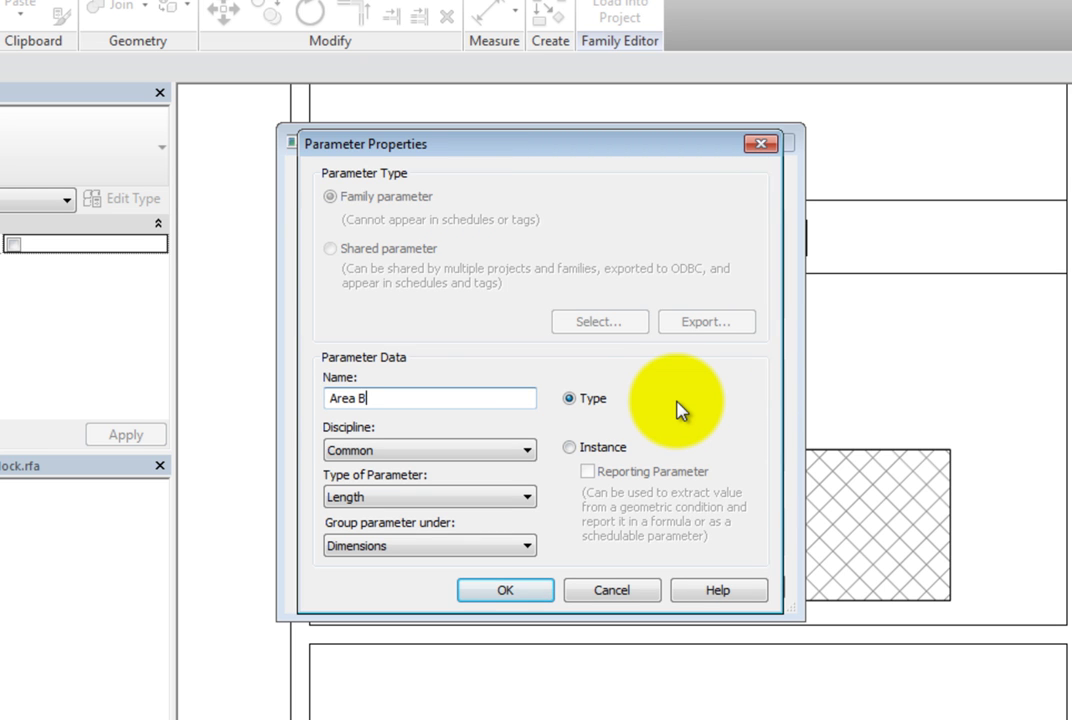
pyautogui.click(506, 498)
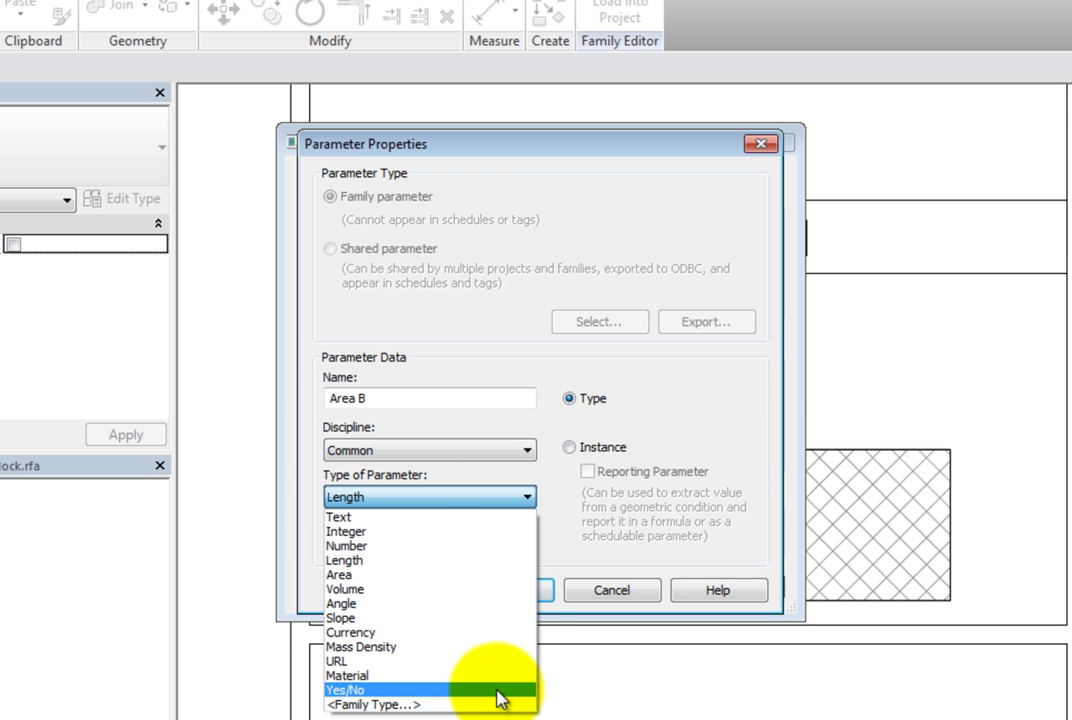
pyautogui.click(498, 692)
pyautogui.click(525, 548)
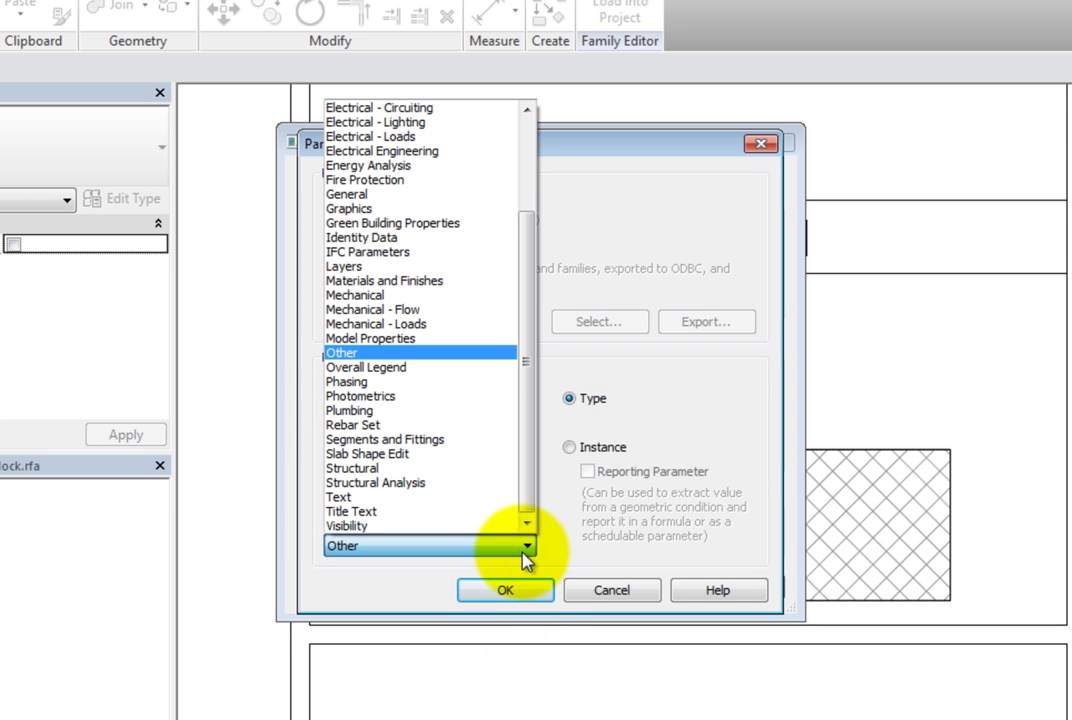
pyautogui.click(500, 526)
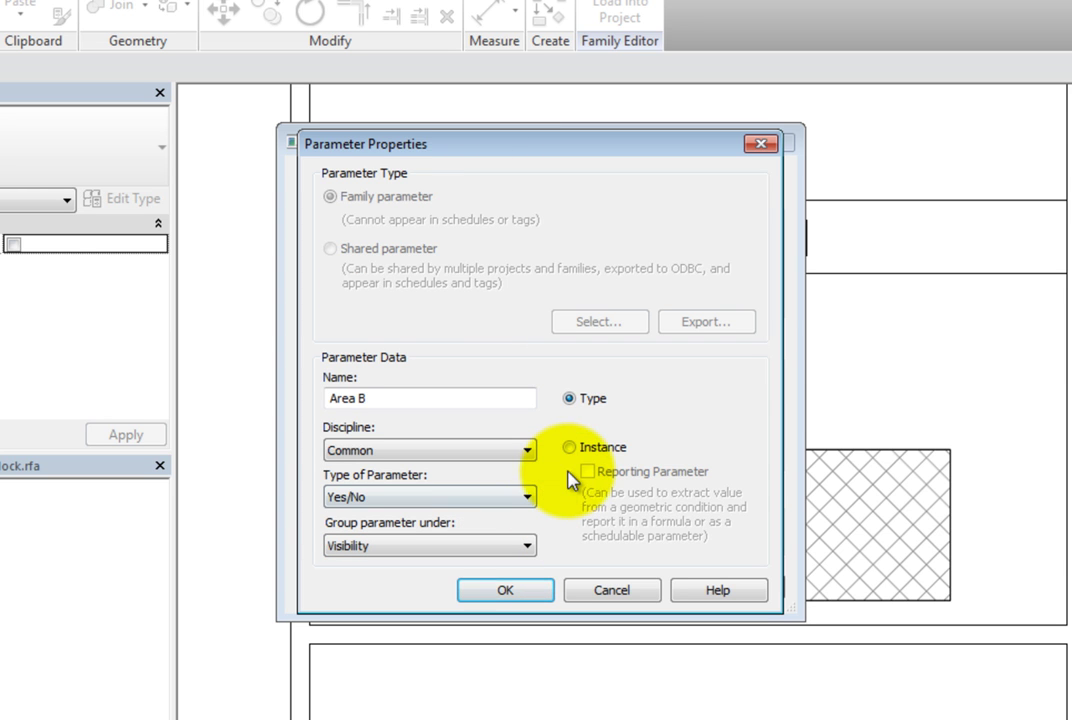
pyautogui.click(572, 447)
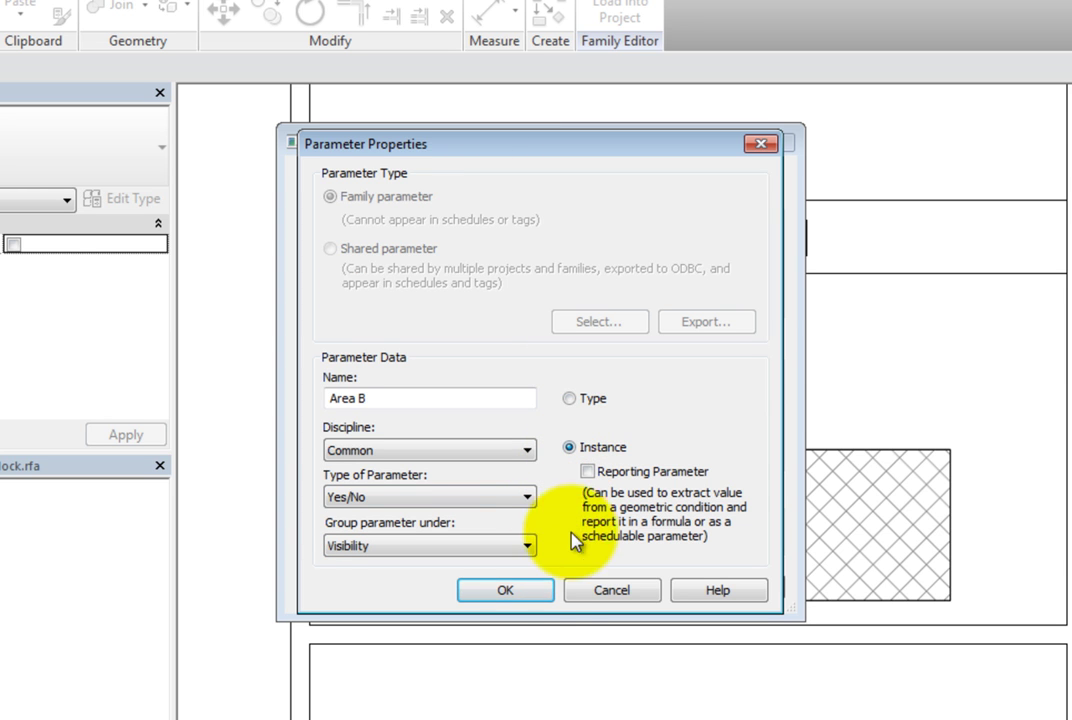
pyautogui.click(545, 591)
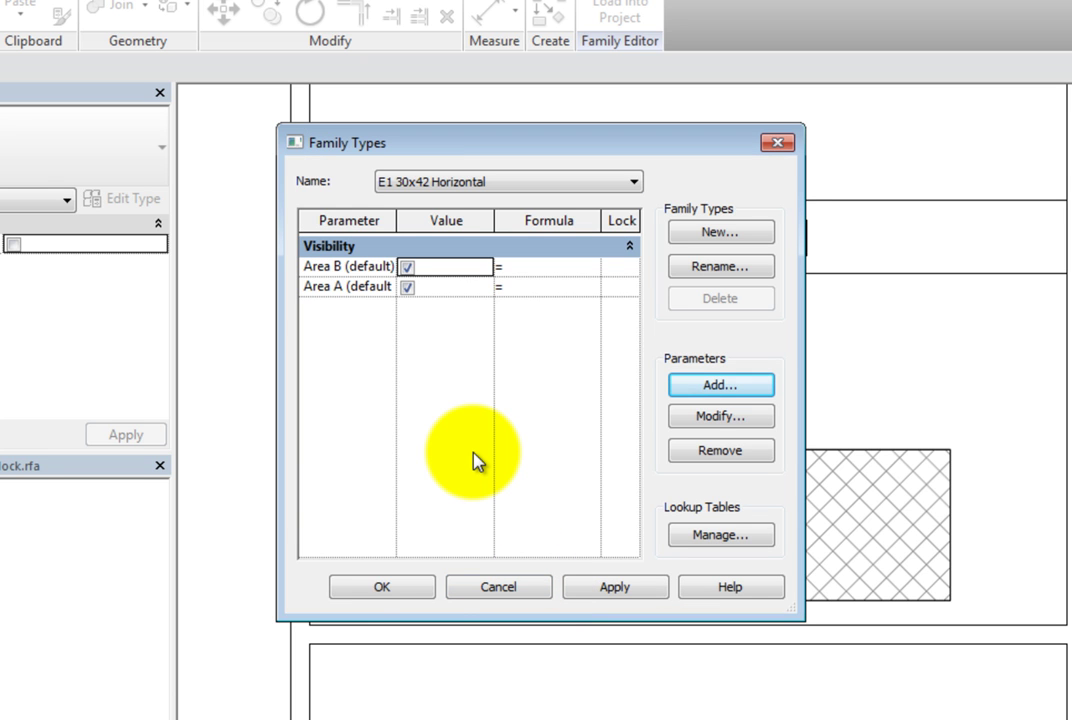
pyautogui.click(429, 587)
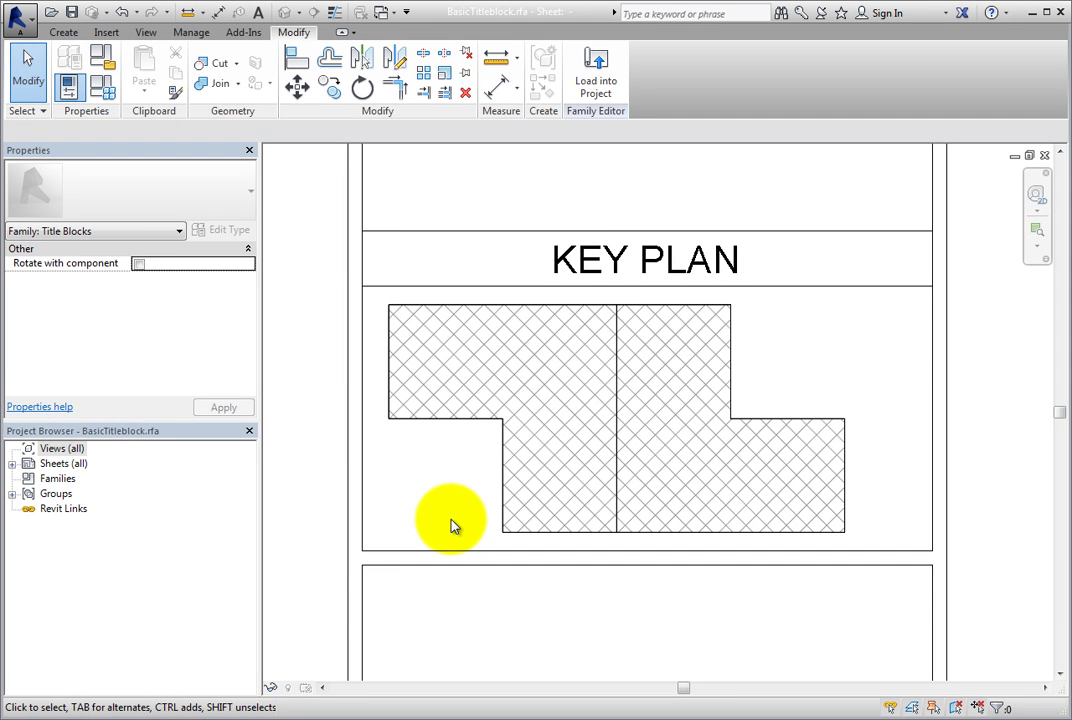
# Associate the Visible property of the key plan's left filled region with the Area A parameter.
pyautogui.scroll(2, 433, 474)
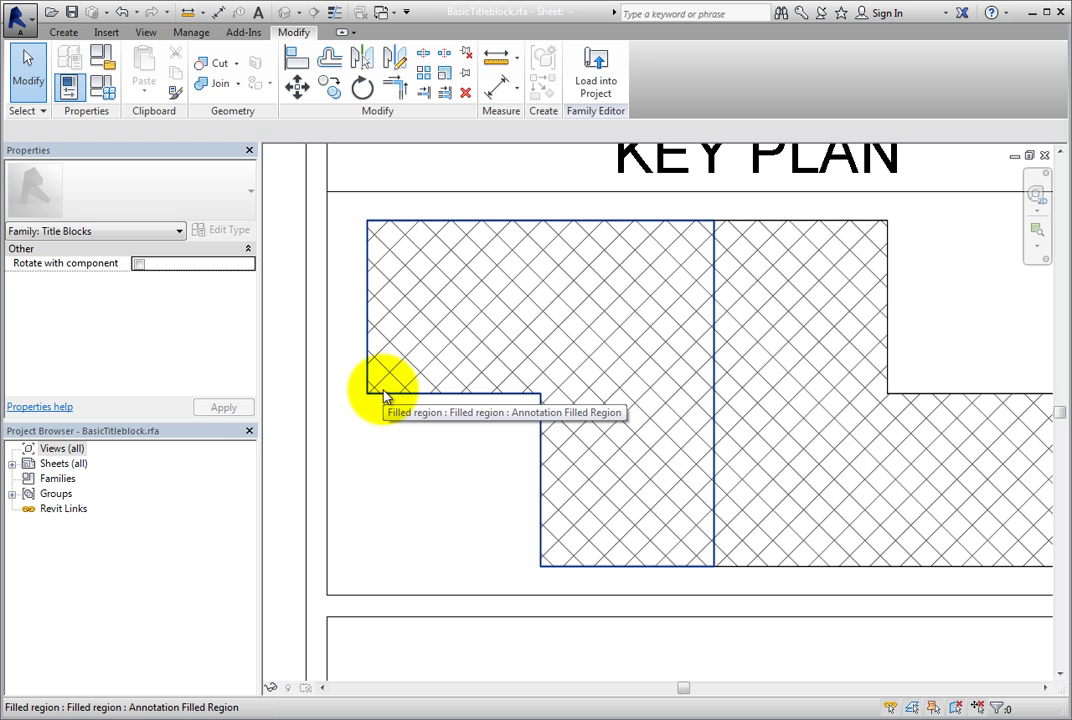
pyautogui.press('Tab')
pyautogui.press('Tab')
pyautogui.press('Tab')
pyautogui.press('Tab')
pyautogui.click(385, 393)
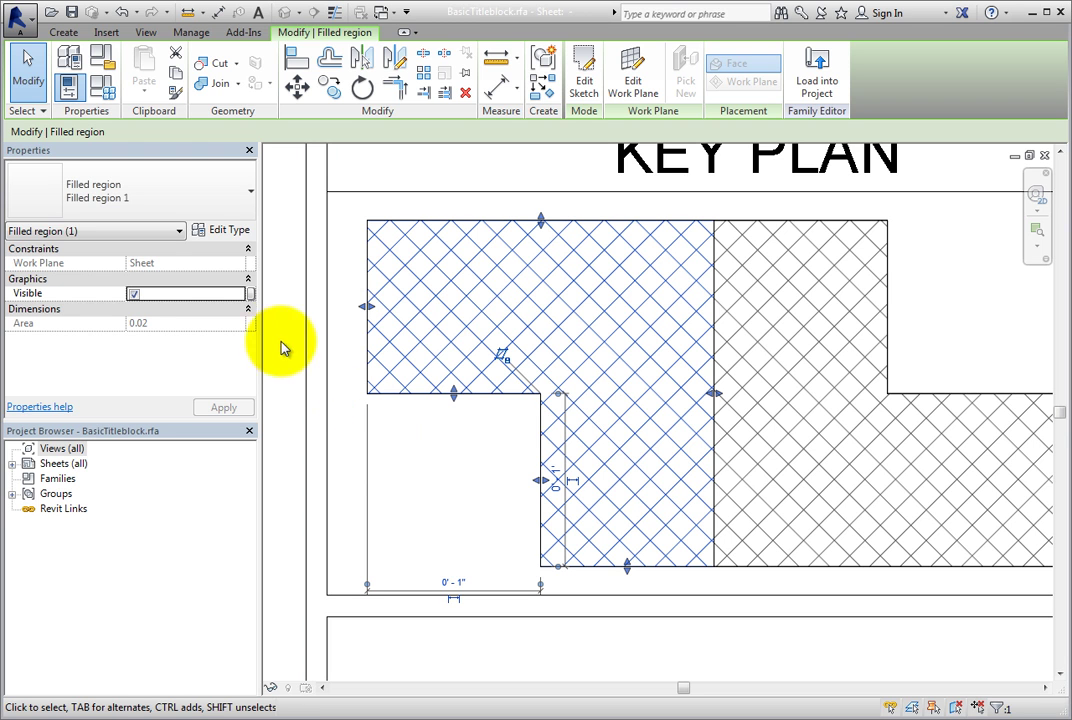
pyautogui.click(251, 294)
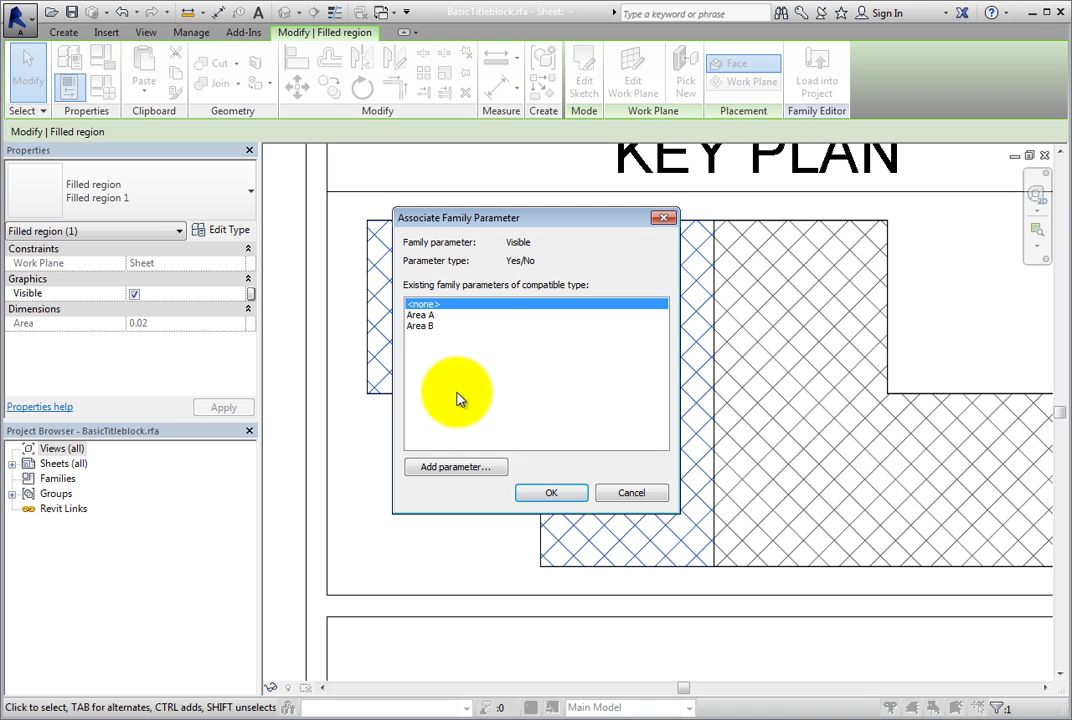
pyautogui.click(440, 315)
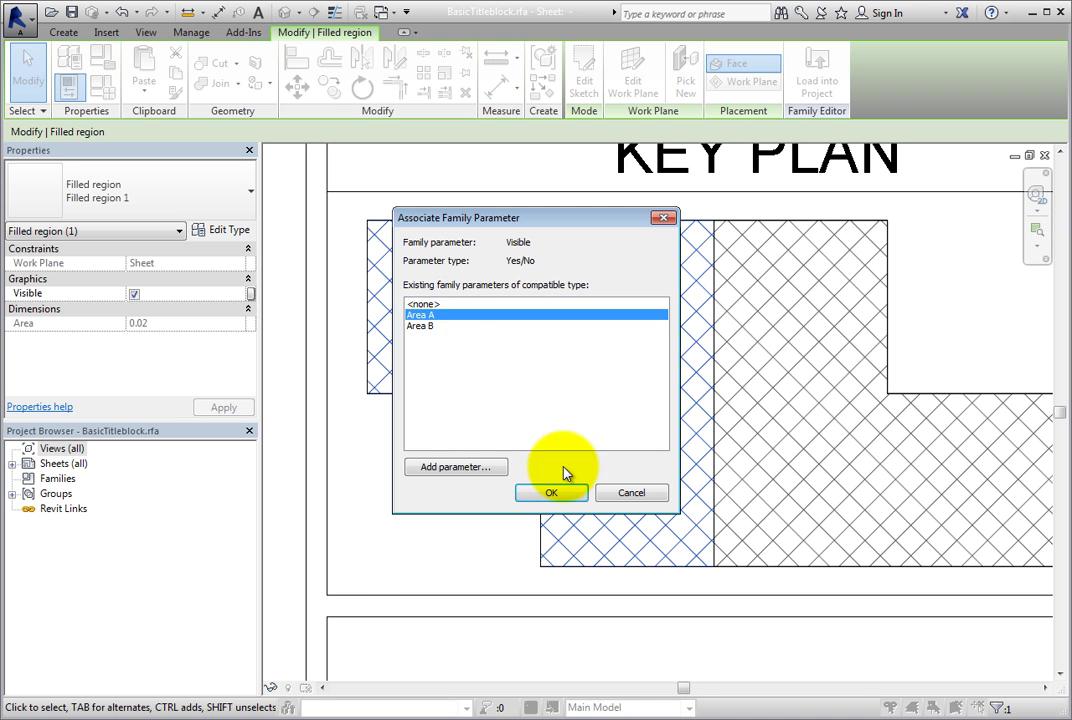
pyautogui.click(553, 492)
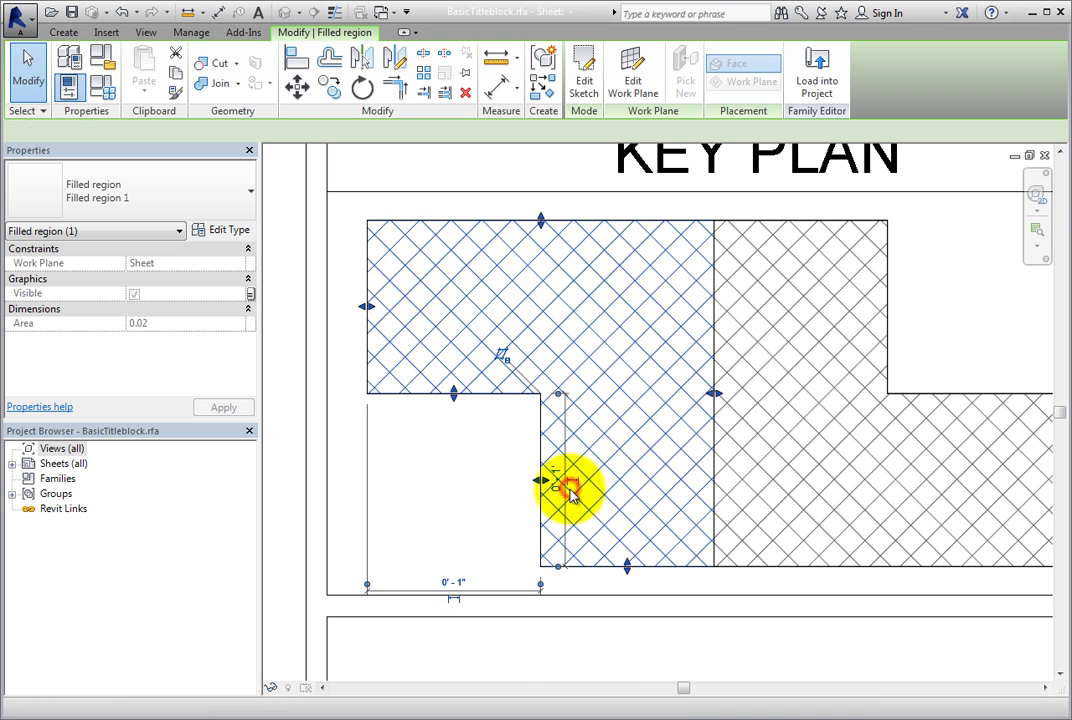
pyautogui.click(483, 494)
# Associate the Visible property of the key plan's right filled region with the Area B parameter.
pyautogui.scroll(-2, 481, 490)
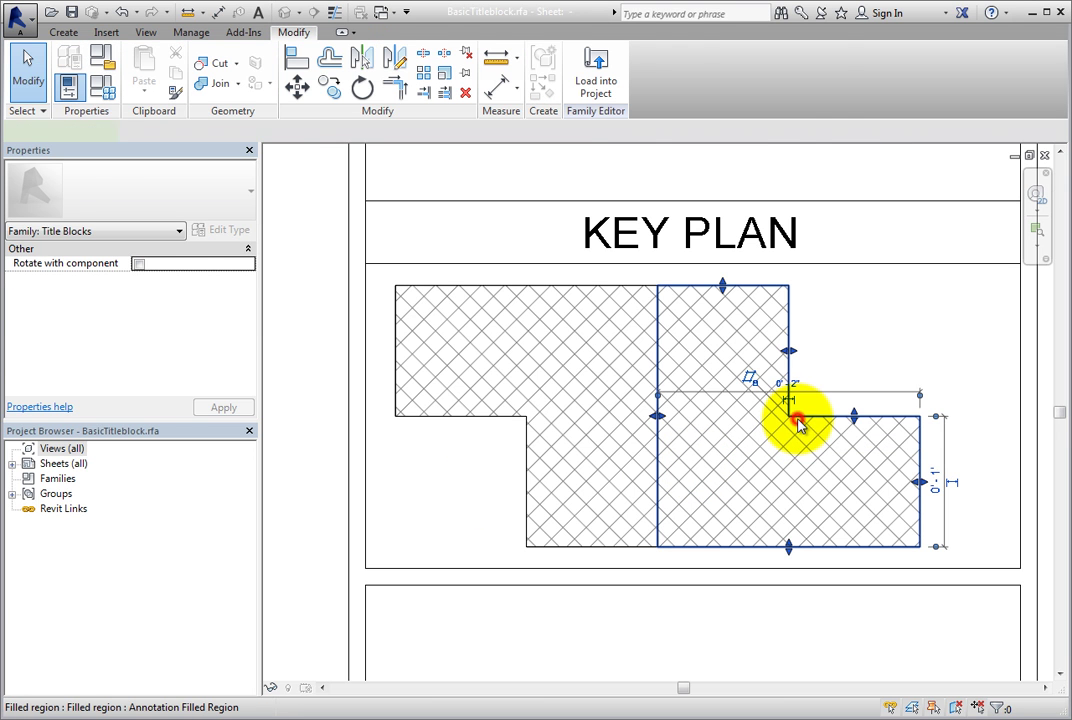
pyautogui.click(799, 425)
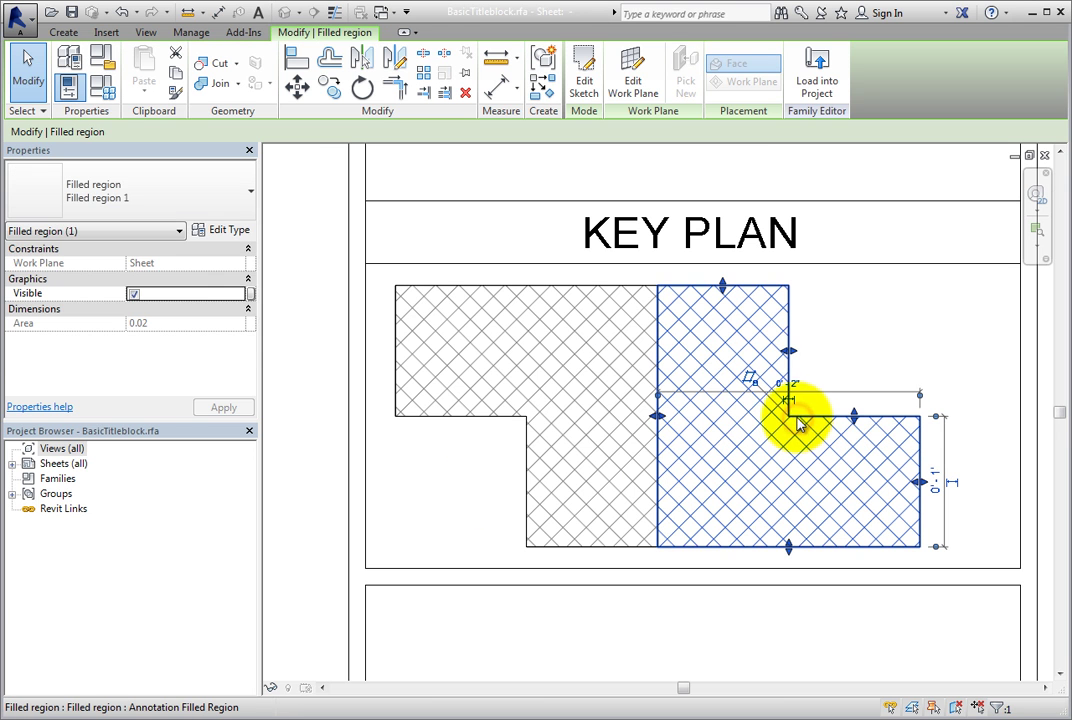
pyautogui.click(251, 293)
pyautogui.click(419, 326)
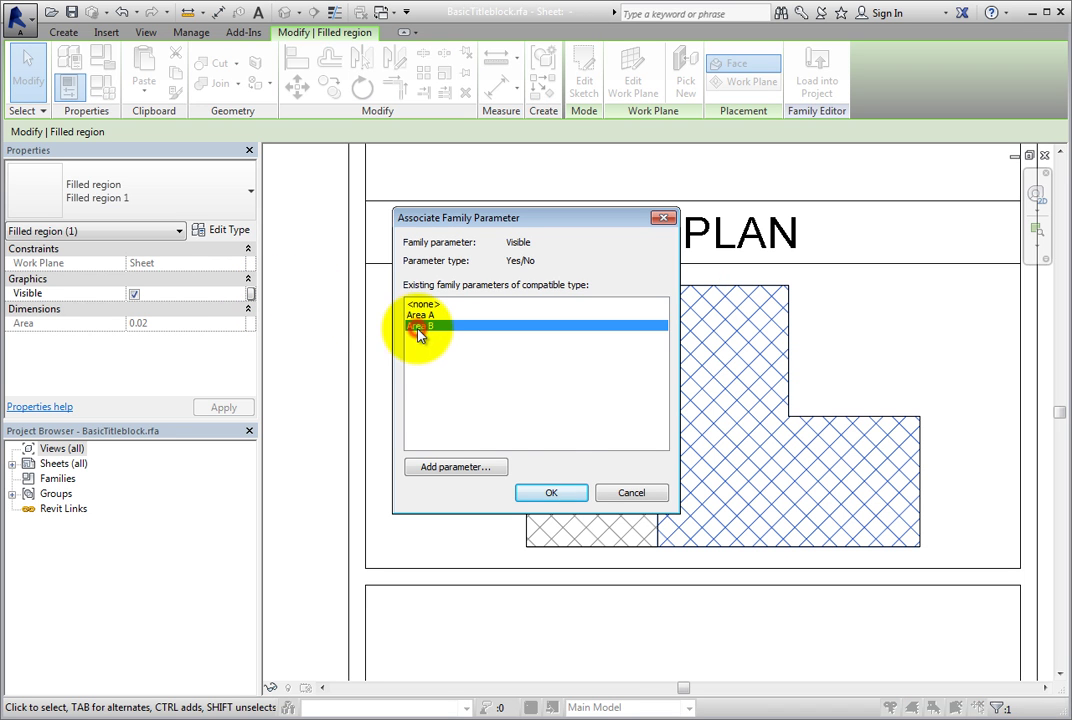
pyautogui.click(551, 493)
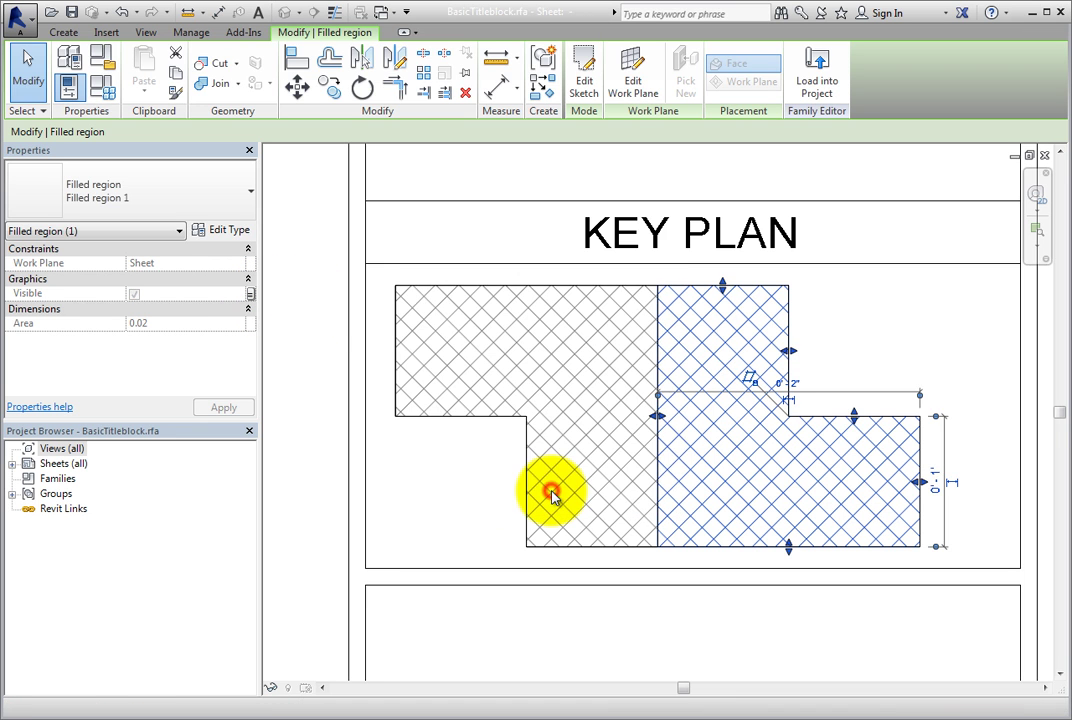
pyautogui.click(472, 500)
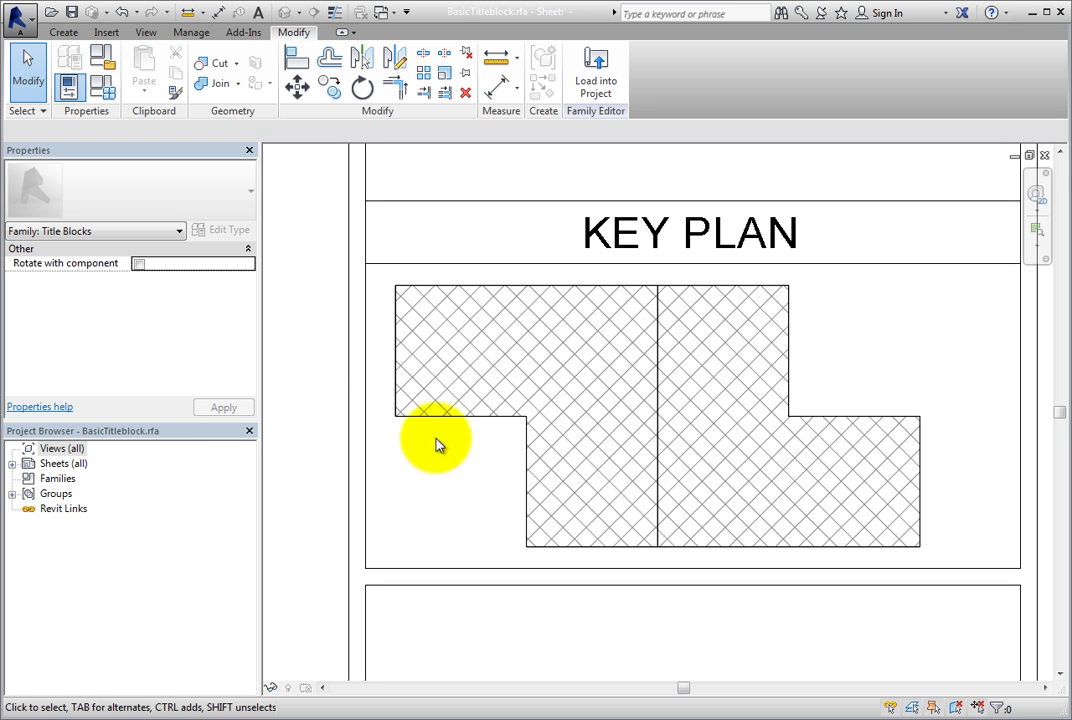
# Create a new project from the Architectural Template.
pyautogui.click(20, 22)
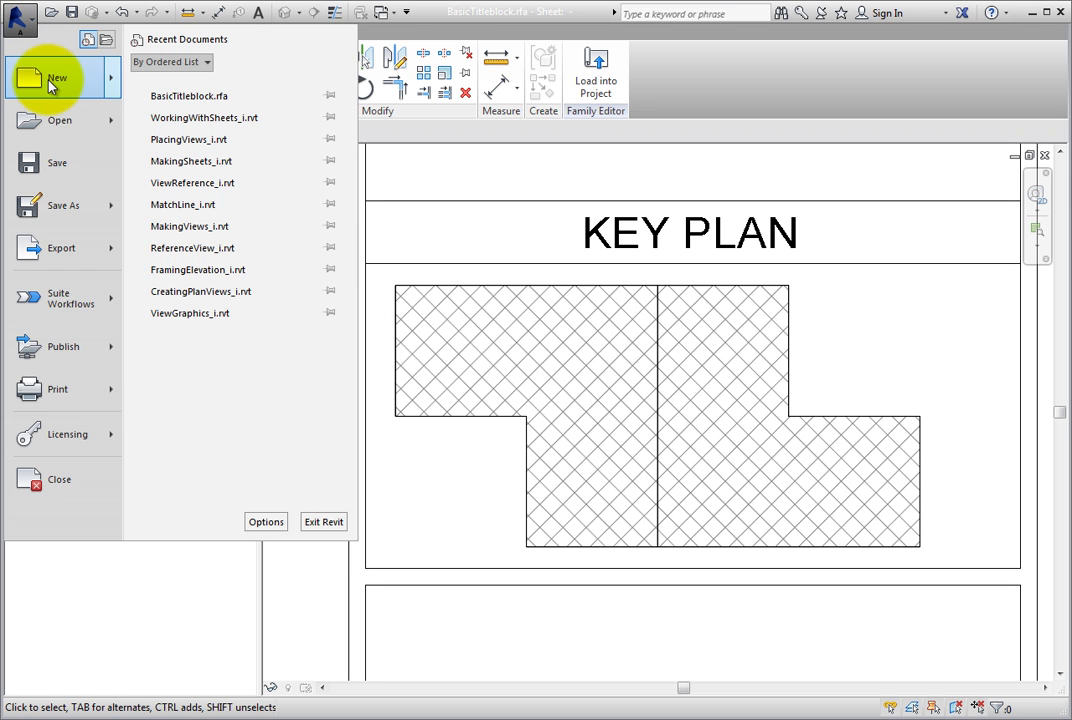
pyautogui.click(208, 97)
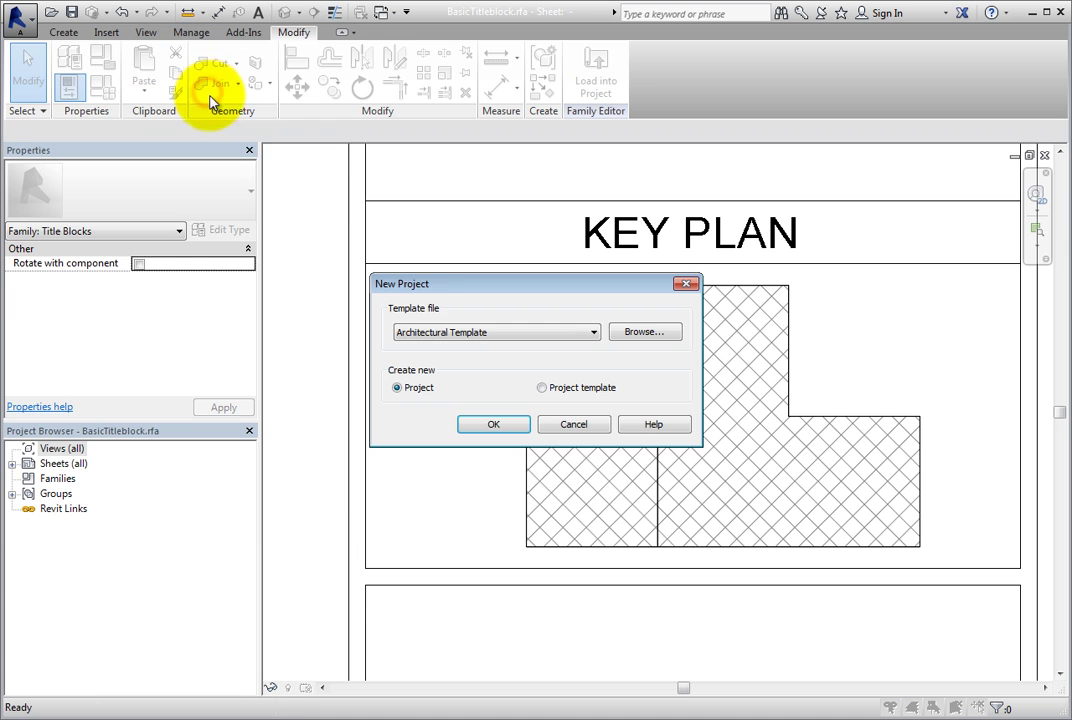
pyautogui.click(495, 425)
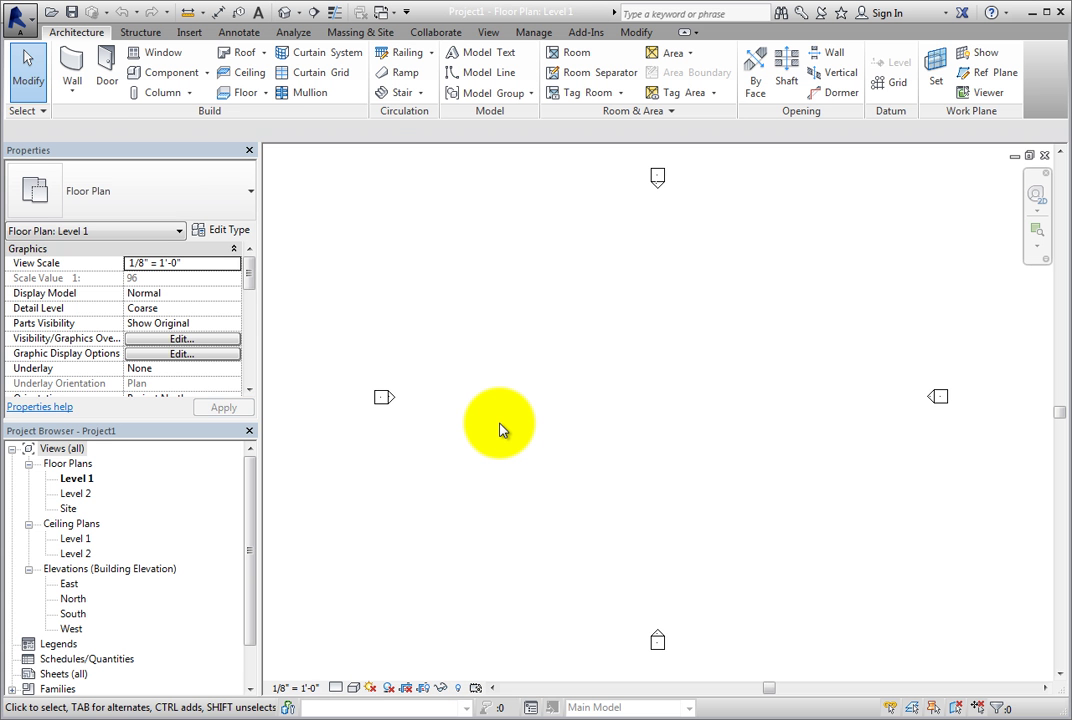
# Switch back to the BasicTitleblock.rfa sheet and load the title block family into the new project.
pyautogui.click(389, 13)
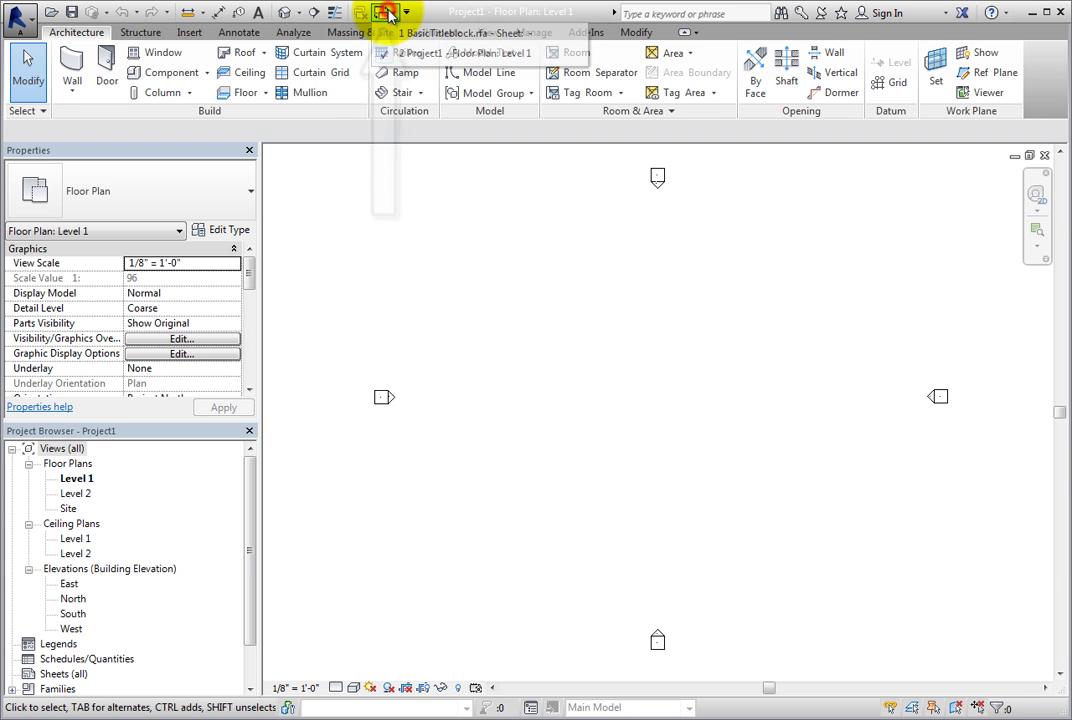
pyautogui.click(440, 33)
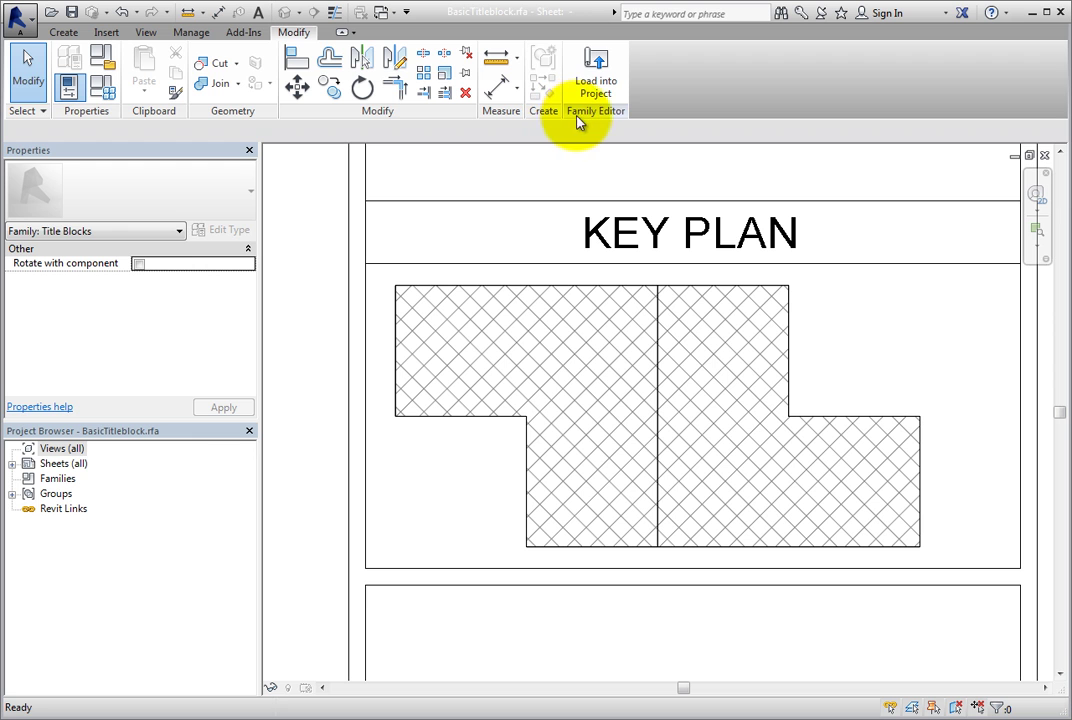
pyautogui.click(594, 94)
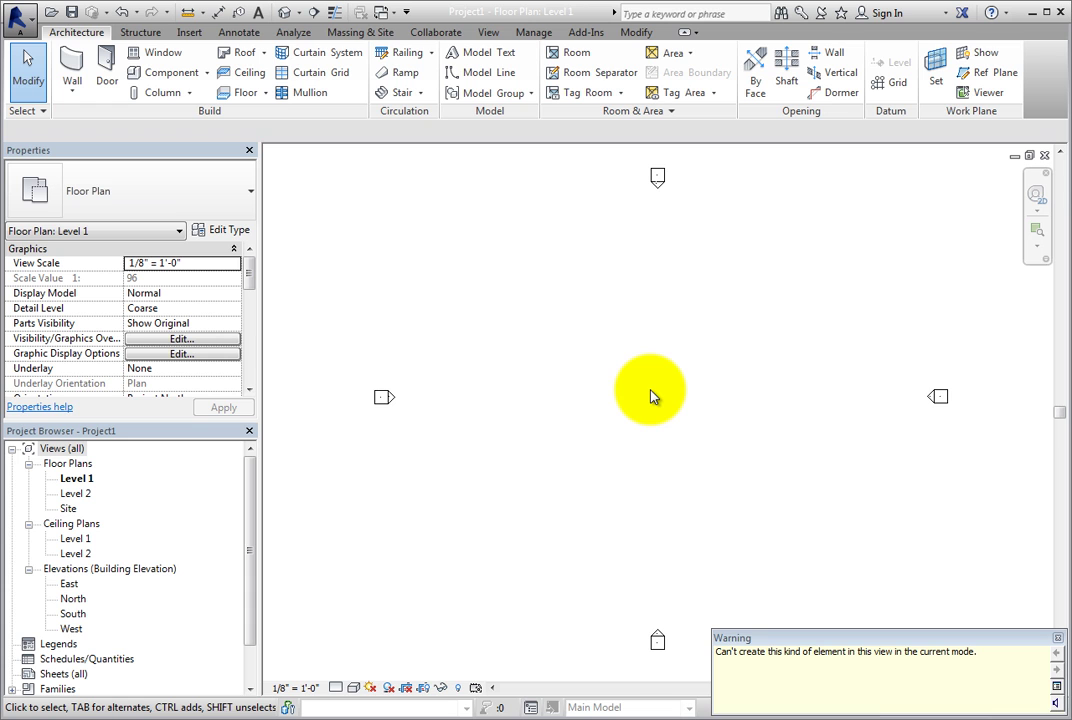
pyautogui.click(635, 394)
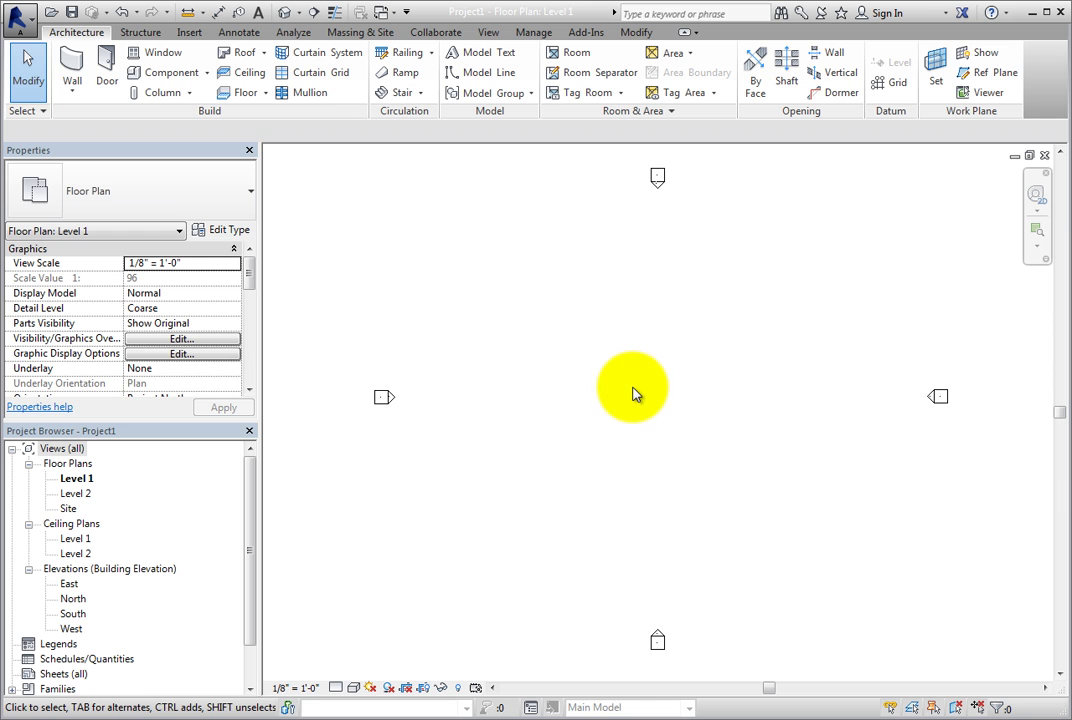
# Create two new sheets with the BasicTitleblock : E1 30x42 Horizontal title block.
pyautogui.rightClick(83, 676)
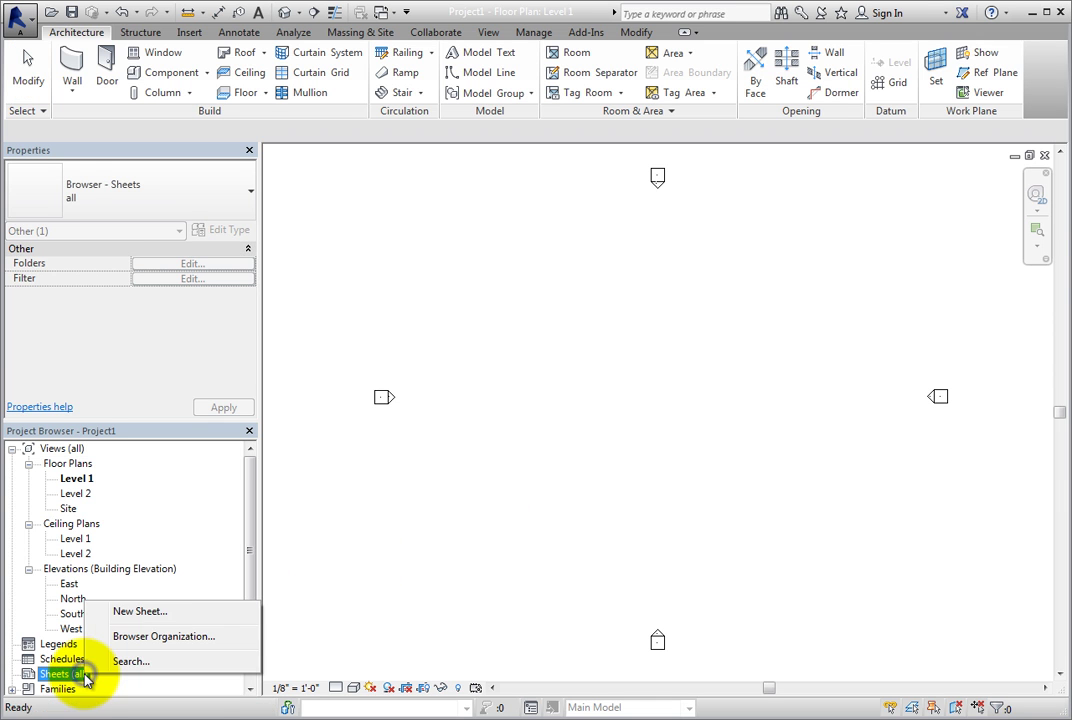
pyautogui.click(155, 613)
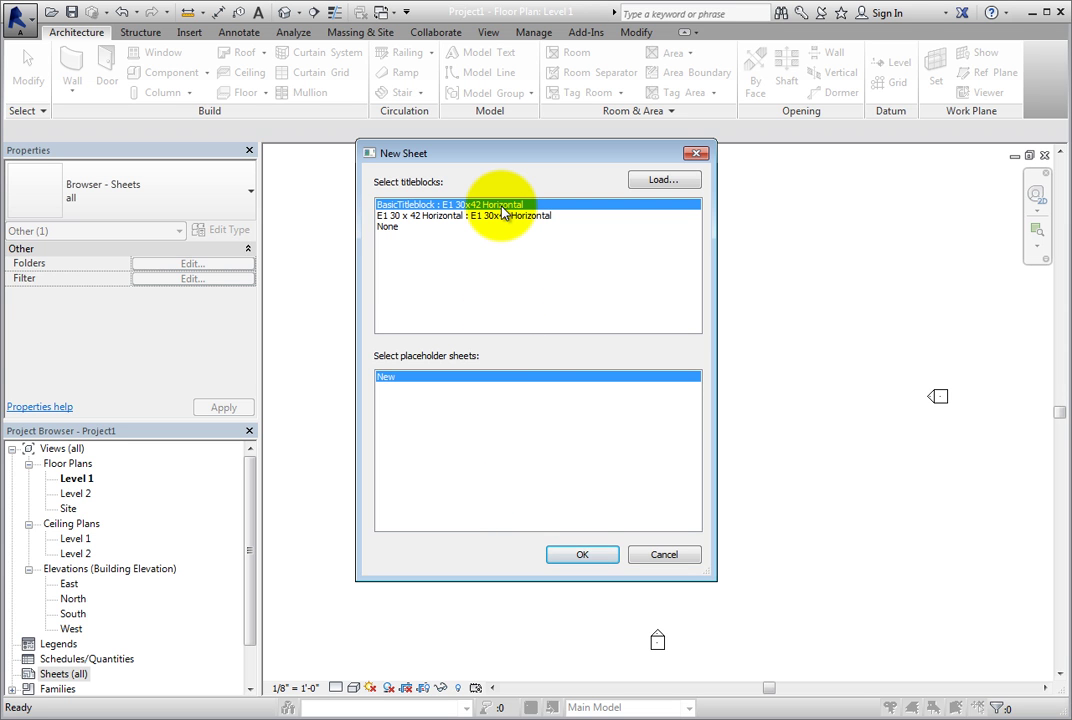
pyautogui.click(580, 555)
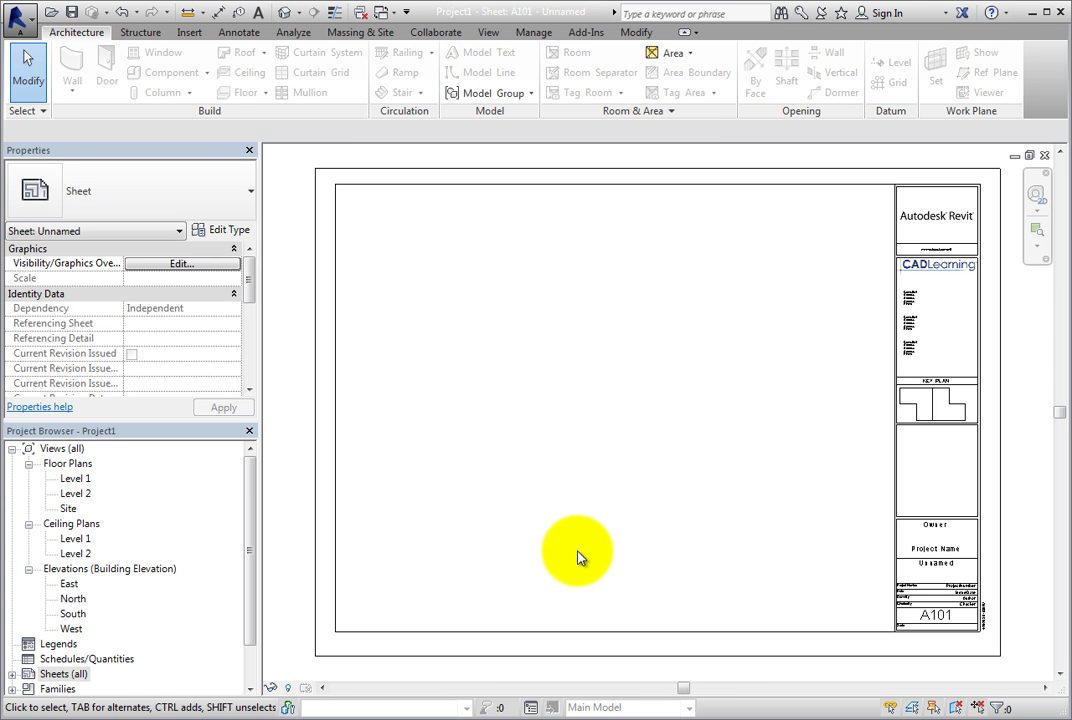
pyautogui.rightClick(80, 677)
pyautogui.click(126, 618)
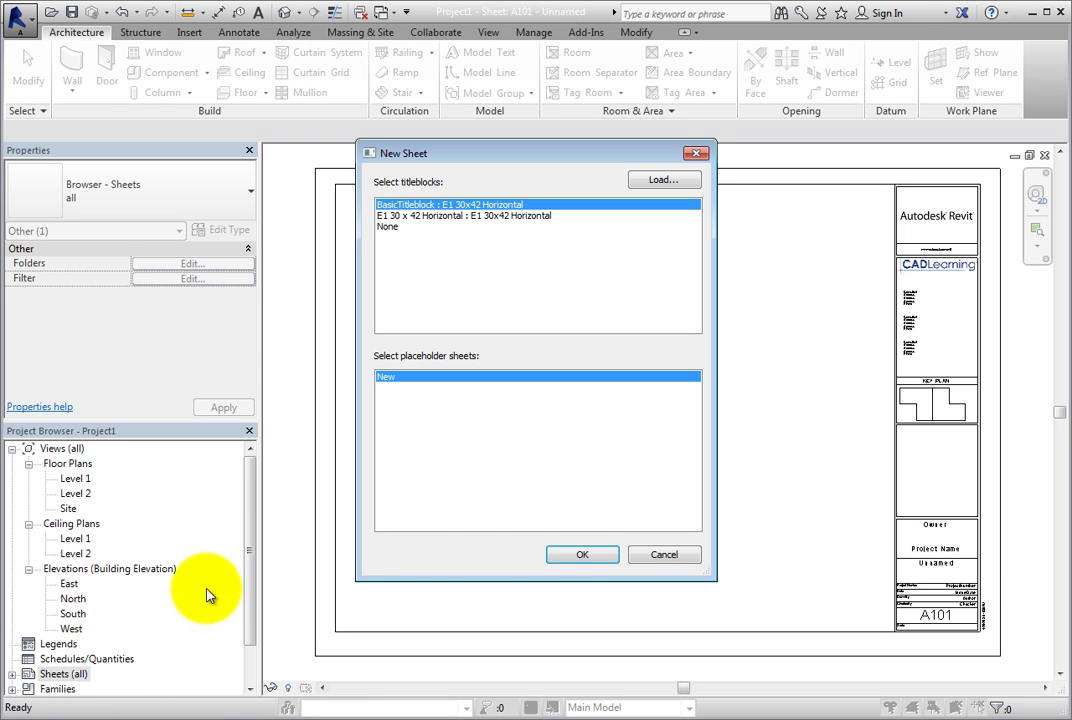
pyautogui.click(580, 555)
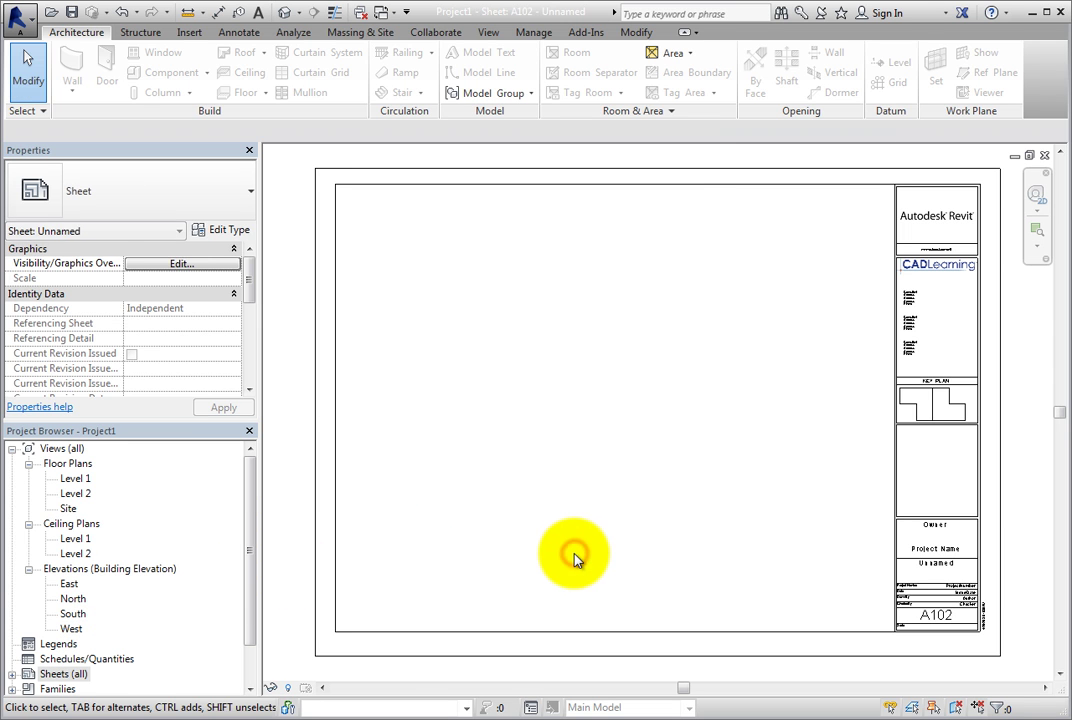
# Expand the project's sheets and change the name of sheet A101 to A, keeping its number.
pyautogui.click(12, 676)
pyautogui.click(50, 659)
pyautogui.rightClick(50, 659)
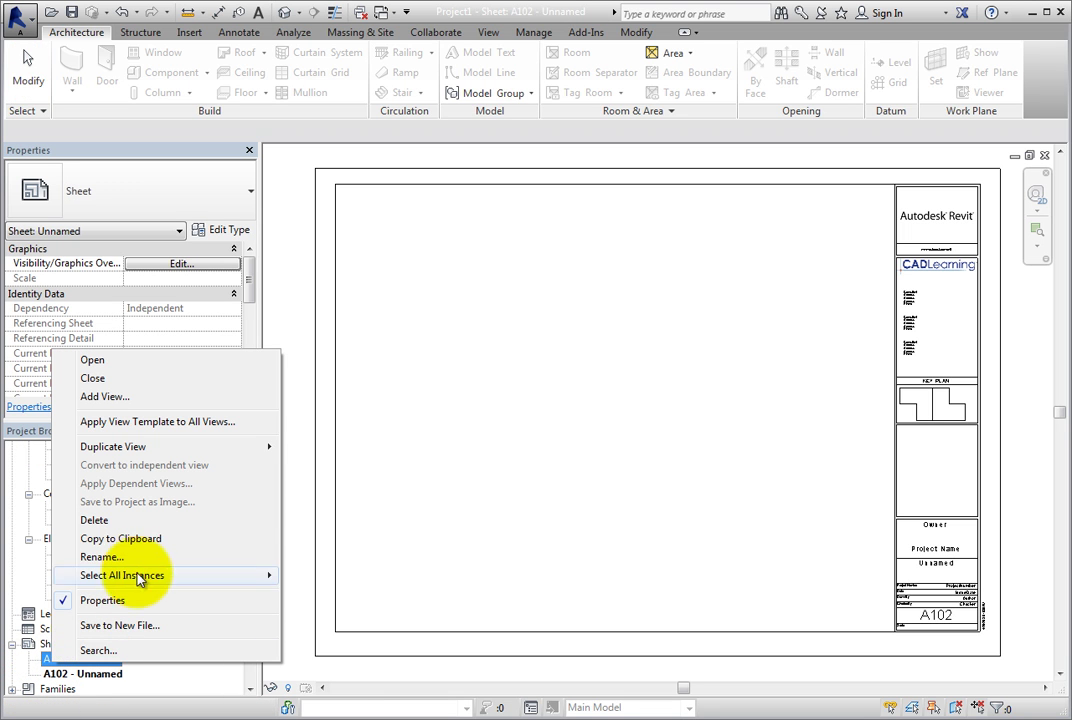
pyautogui.click(138, 557)
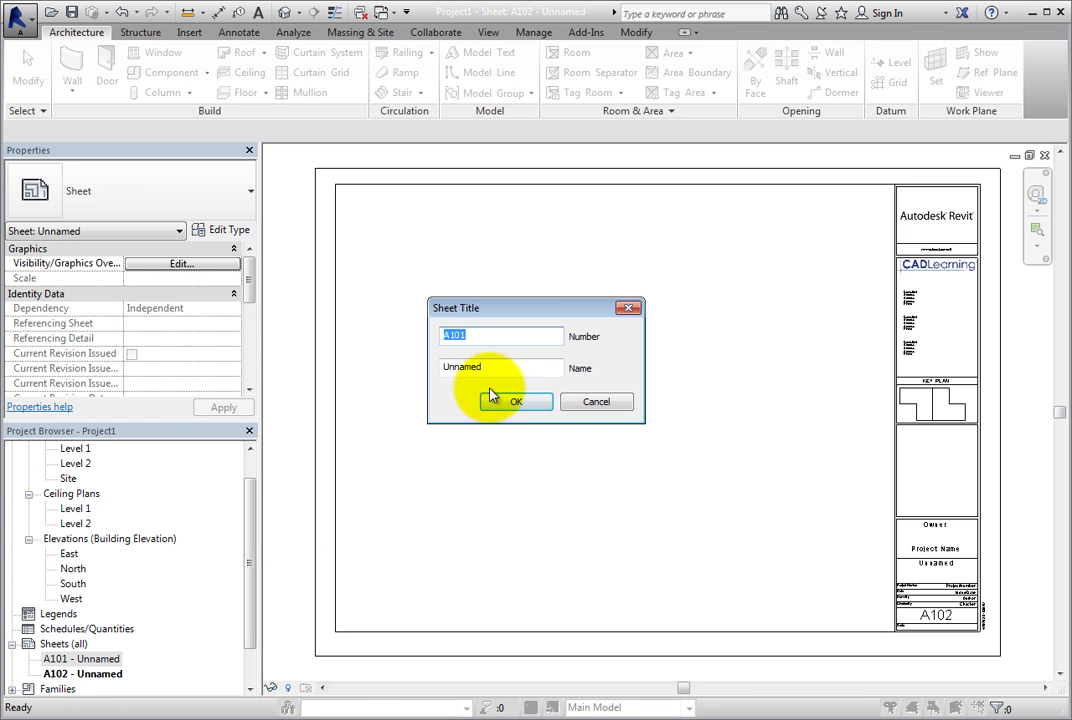
pyautogui.moveTo(492, 369); pyautogui.dragTo(442, 372)
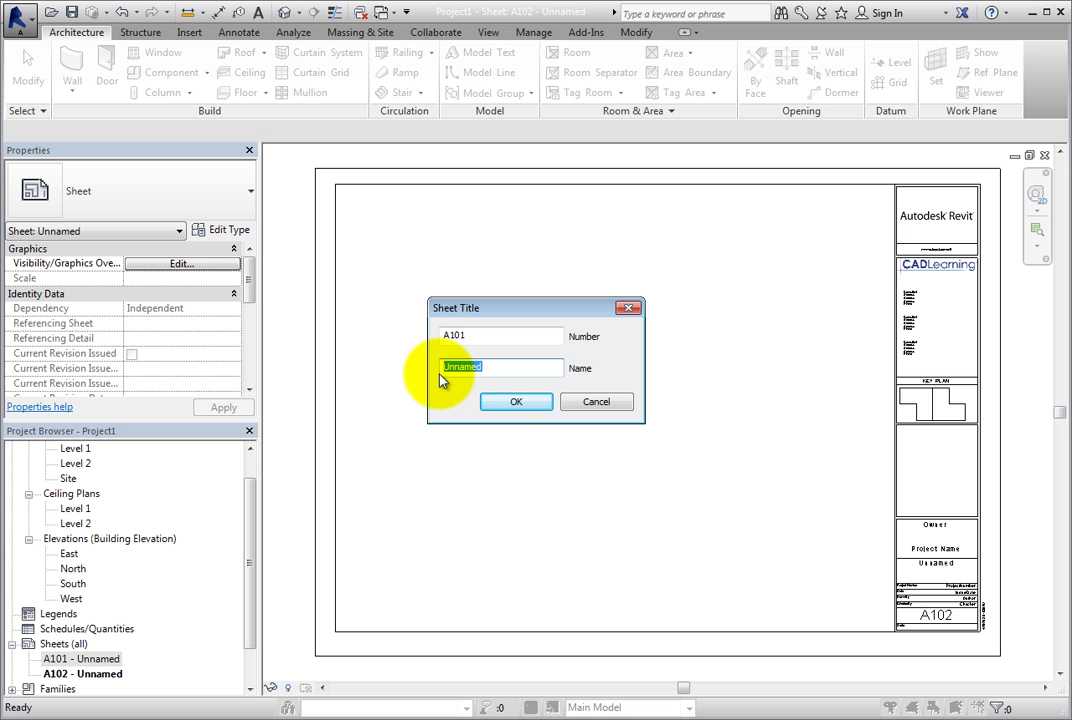
pyautogui.write('A')
pyautogui.click(545, 404)
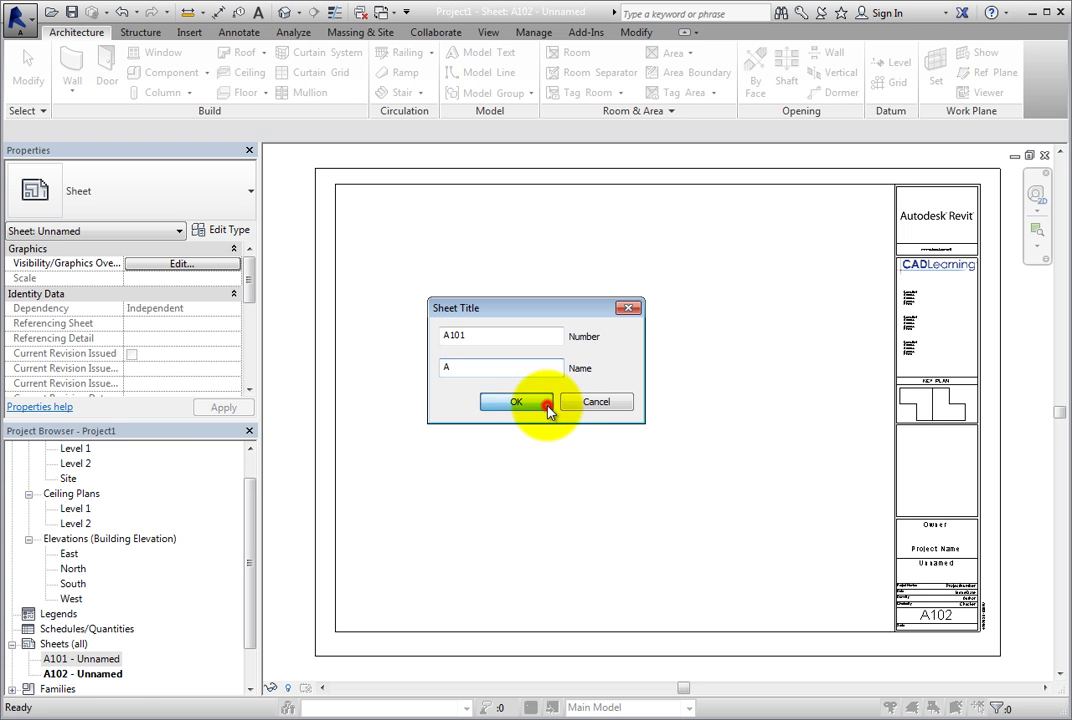
# Change the name of sheet A102 to B, keeping its number.
pyautogui.rightClick(114, 675)
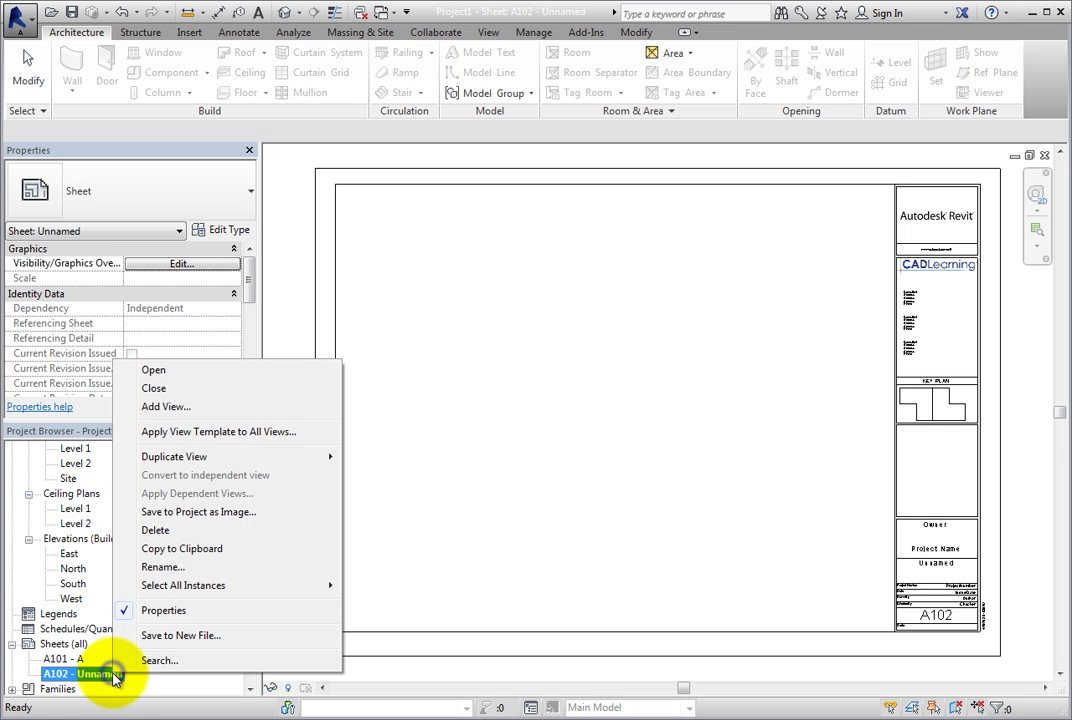
pyautogui.click(227, 567)
pyautogui.doubleClick(494, 368)
pyautogui.write('B')
pyautogui.click(504, 400)
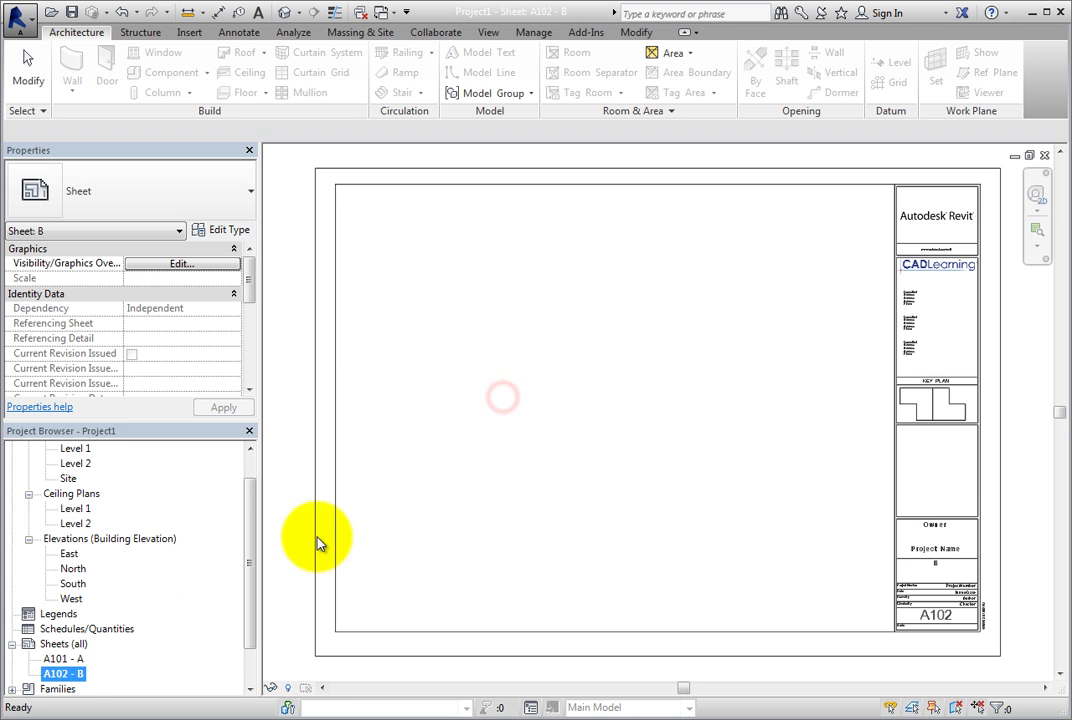
# Open sheet A101 and turn off the Area B visibility parameter of its title block, leaving Area A on.
pyautogui.click(80, 661)
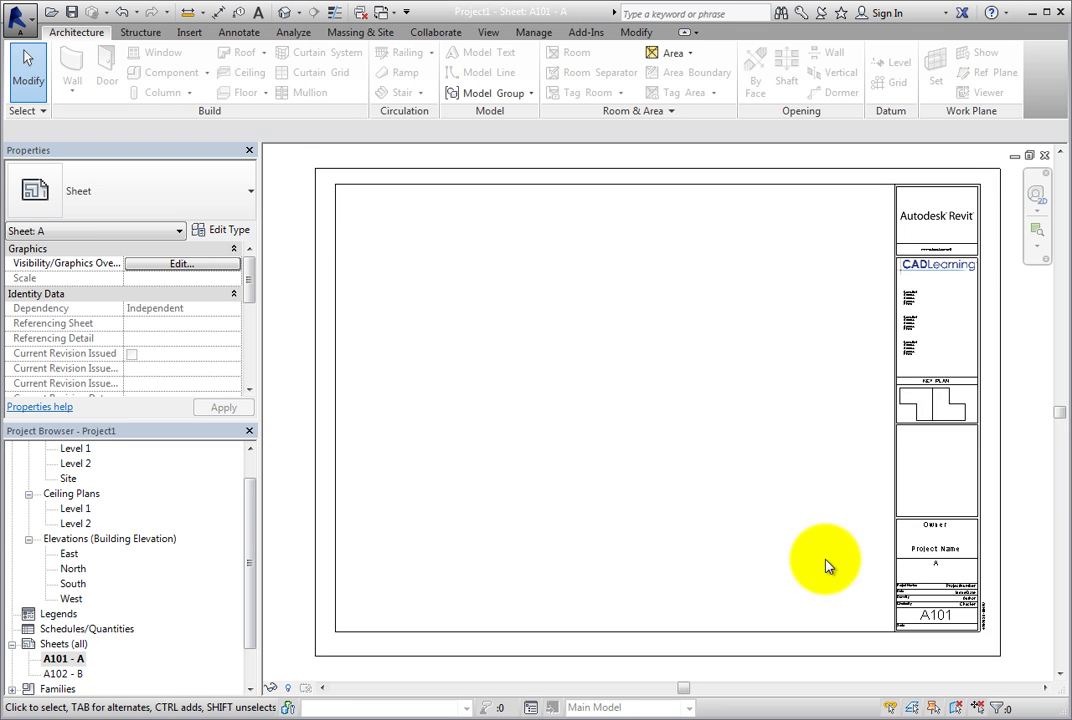
pyautogui.click(907, 563)
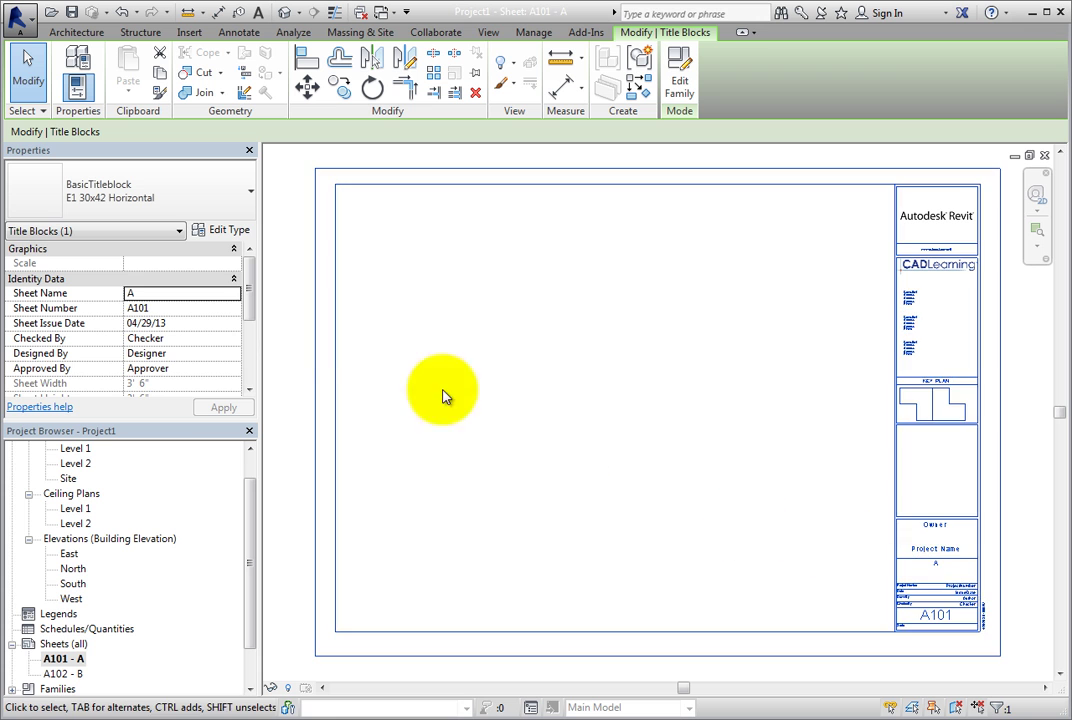
pyautogui.moveTo(250, 302); pyautogui.dragTo(248, 355)
pyautogui.click(131, 309)
pyautogui.scroll(5, 970, 422)
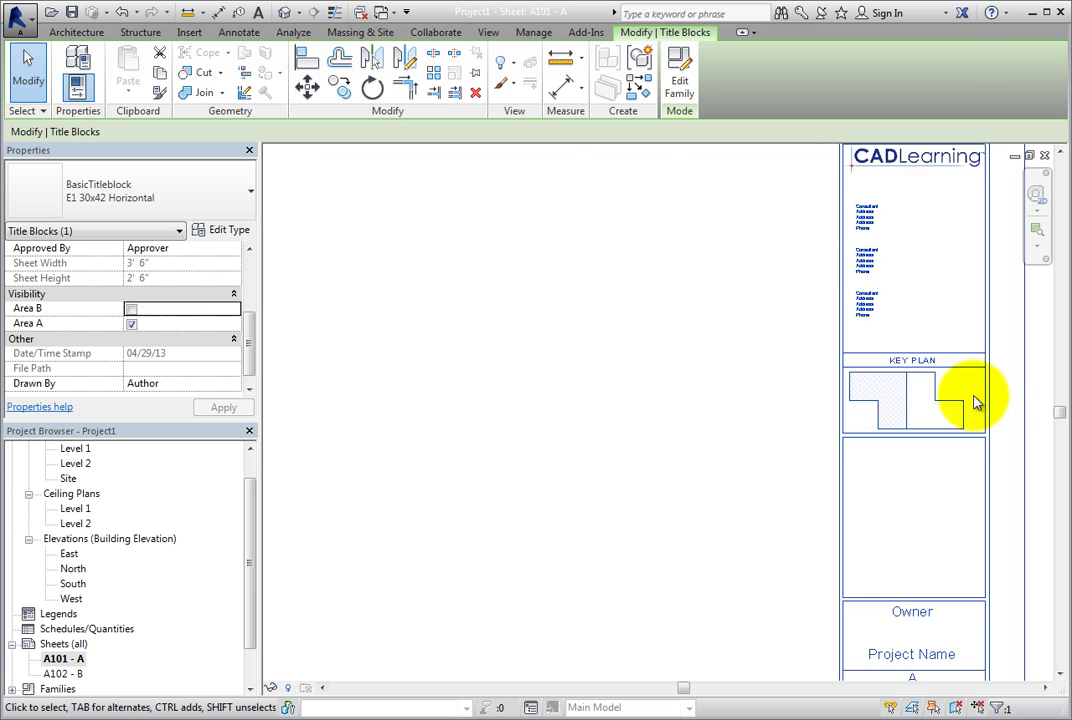
pyautogui.click(970, 400)
pyautogui.scroll(1, 970, 400)
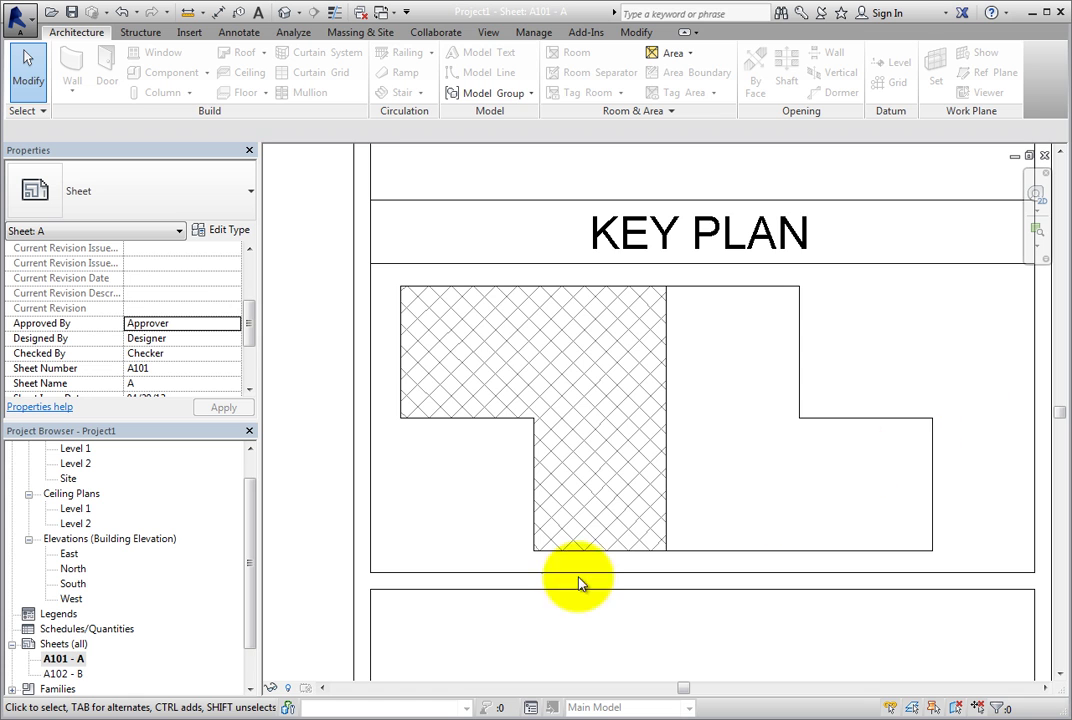
# Open sheet A102 and turn off the Area A visibility parameter of its title block, leaving Area B on.
pyautogui.doubleClick(72, 674)
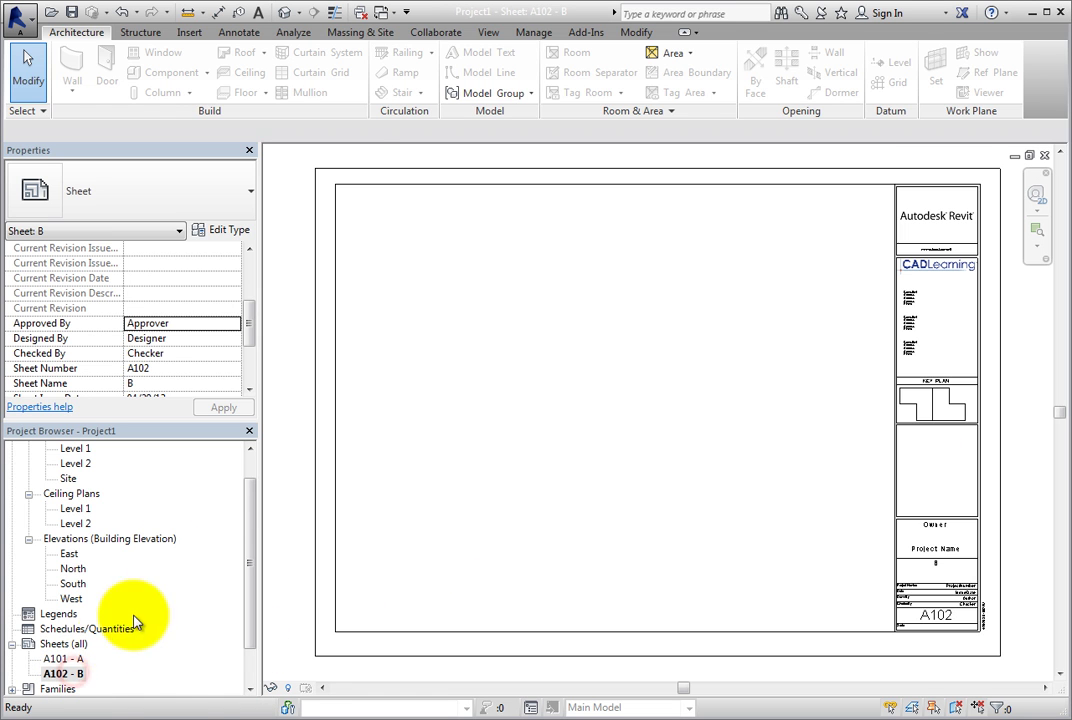
pyautogui.click(315, 434)
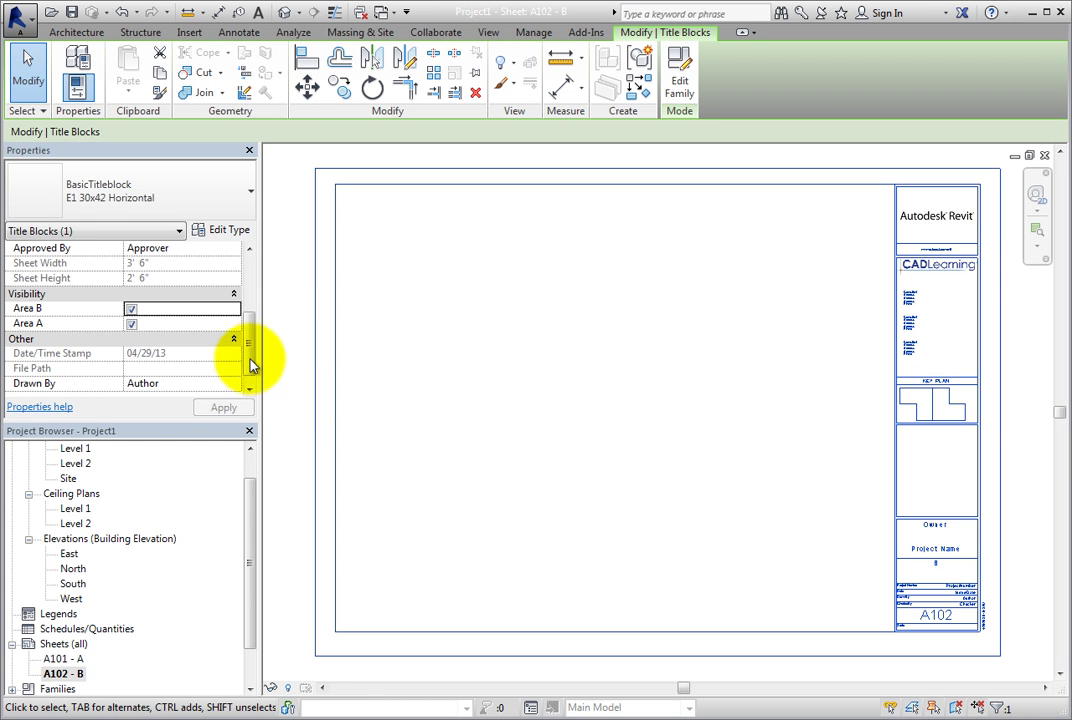
pyautogui.click(133, 326)
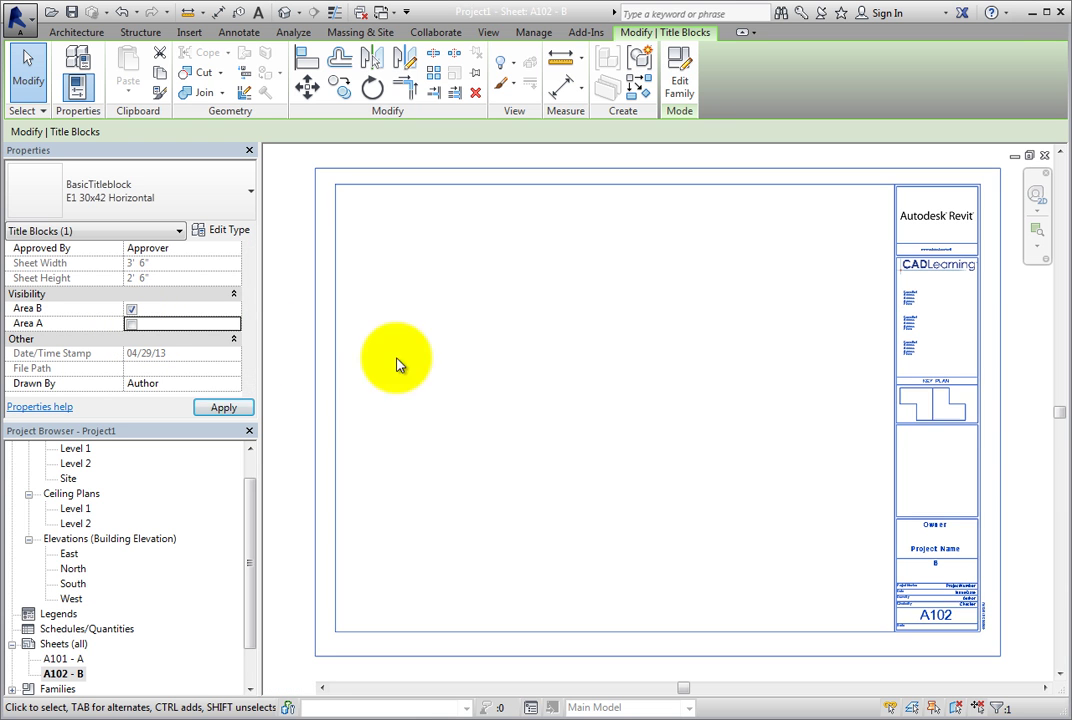
pyautogui.scroll(10, 906, 410)
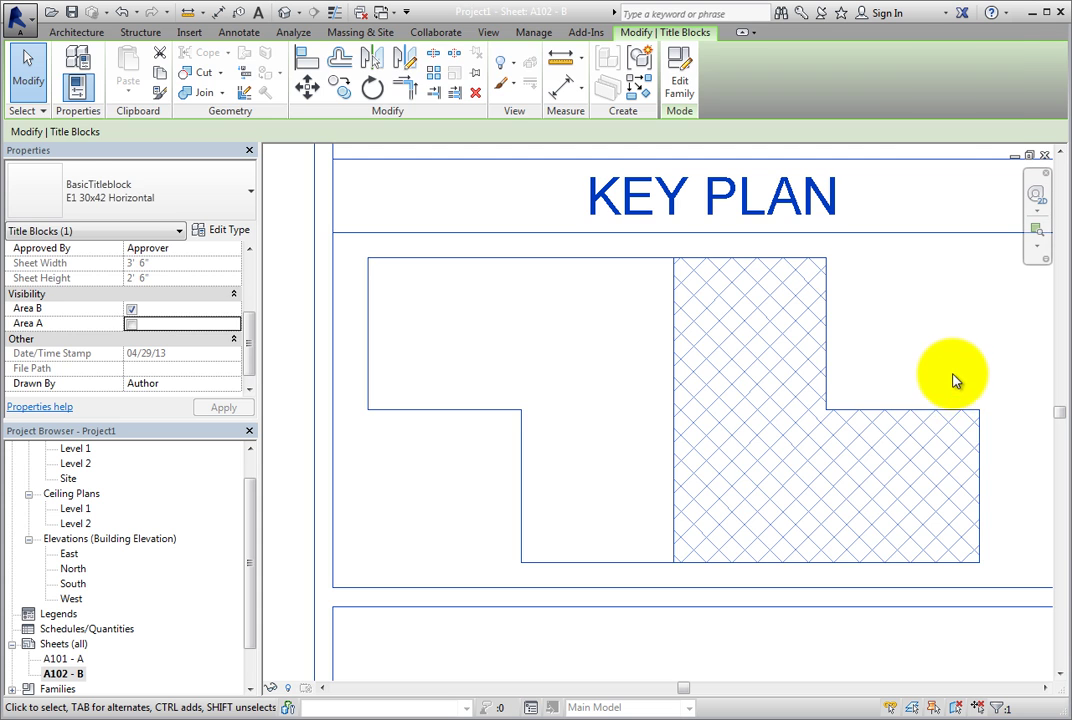
pyautogui.click(951, 368)
pyautogui.moveTo(951, 368); pyautogui.dragTo(898, 378, button='middle')
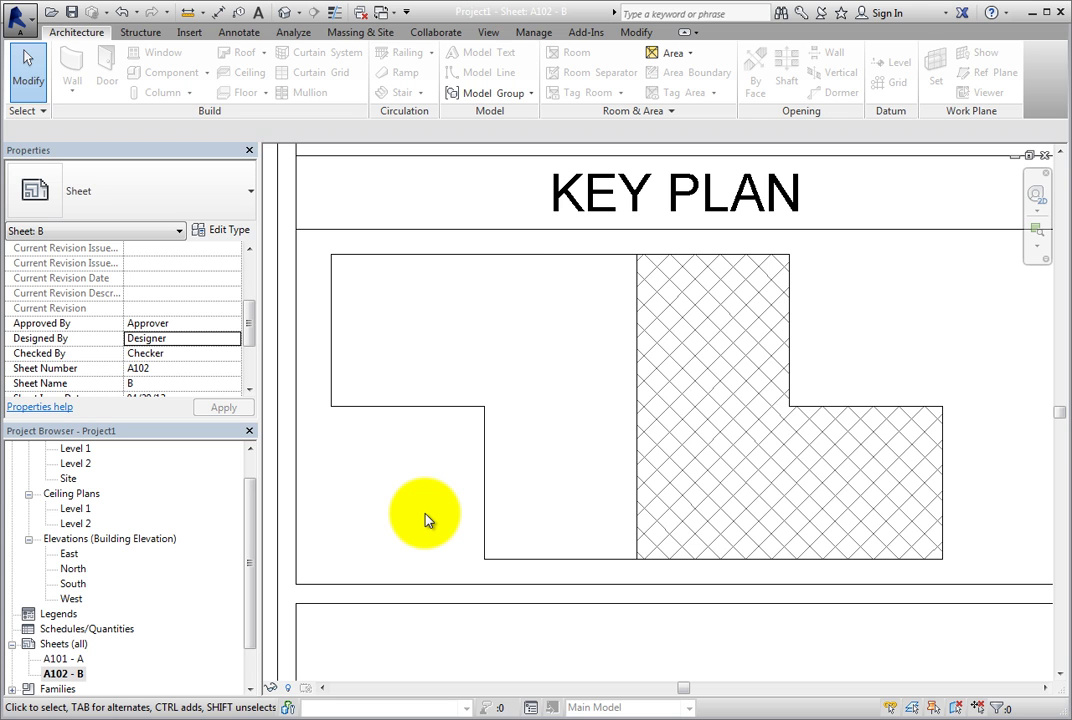
pyautogui.scroll(-1, 425, 519)
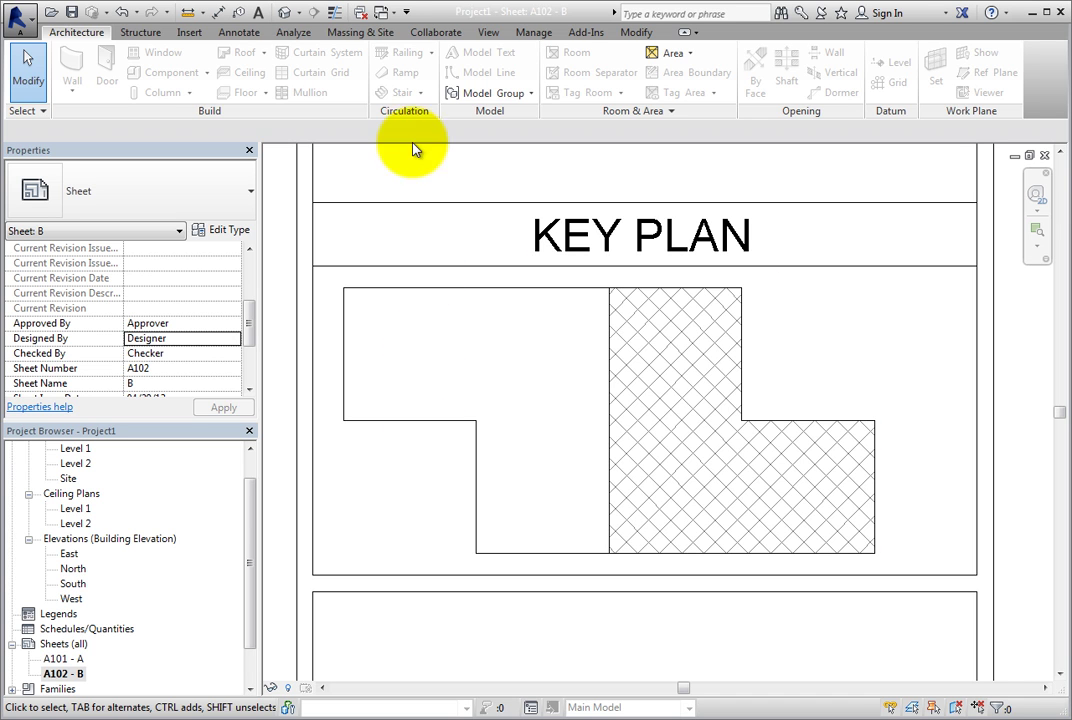
# Switch back to the key plan on the BasicTitleblock.rfa sheet.
pyautogui.click(386, 18)
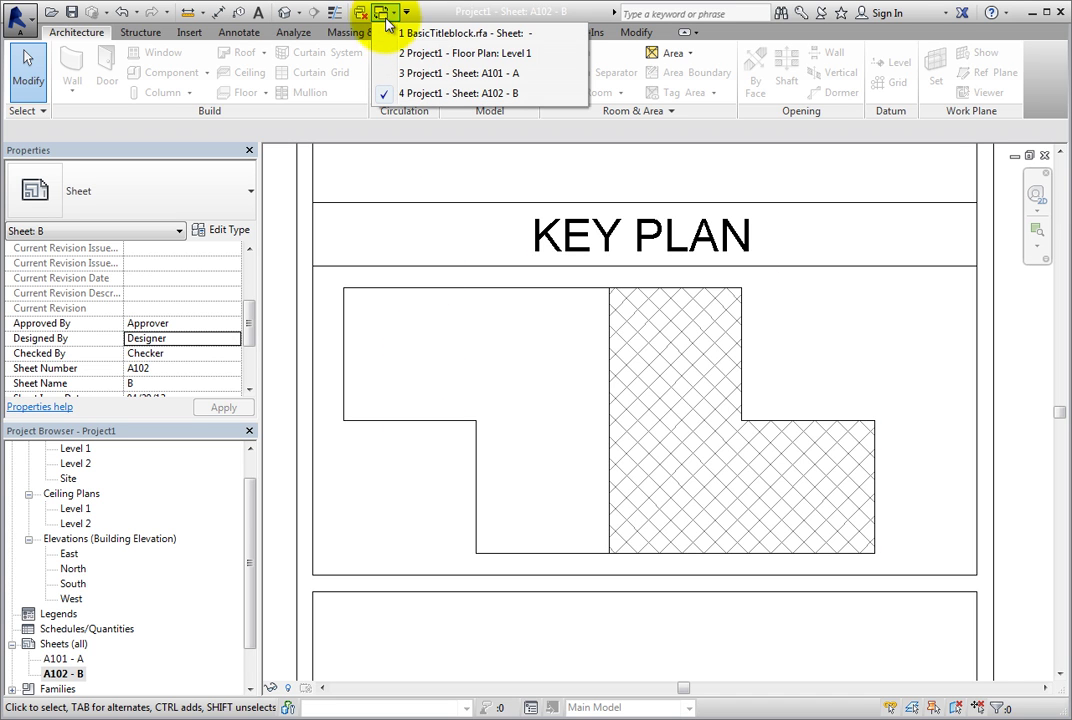
pyautogui.click(404, 38)
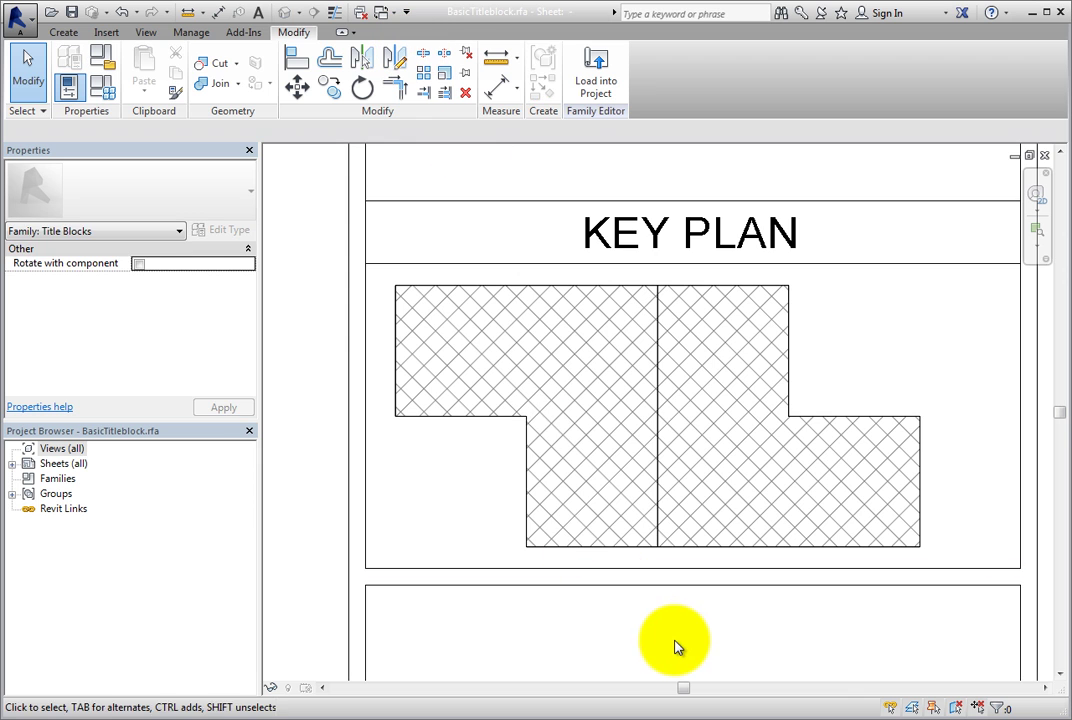
pyautogui.moveTo(677, 646); pyautogui.dragTo(628, 652, button='middle')
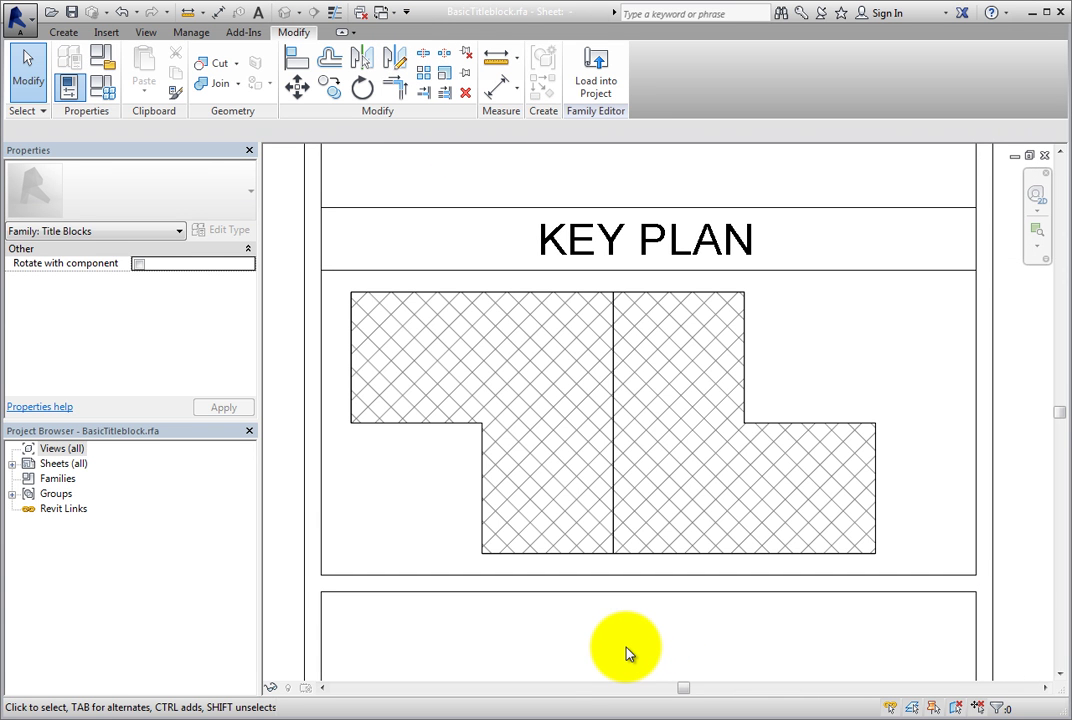